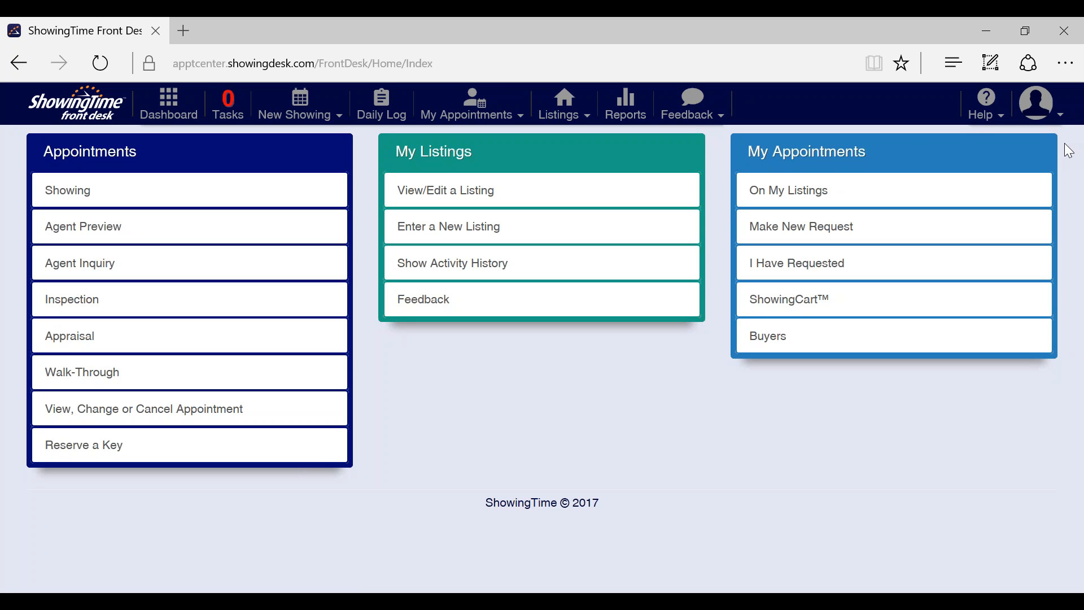
Step: Open Edit My Profile from the avatar menu and scroll down to Listing Agent Preferences
click(1060, 113)
click(1061, 115)
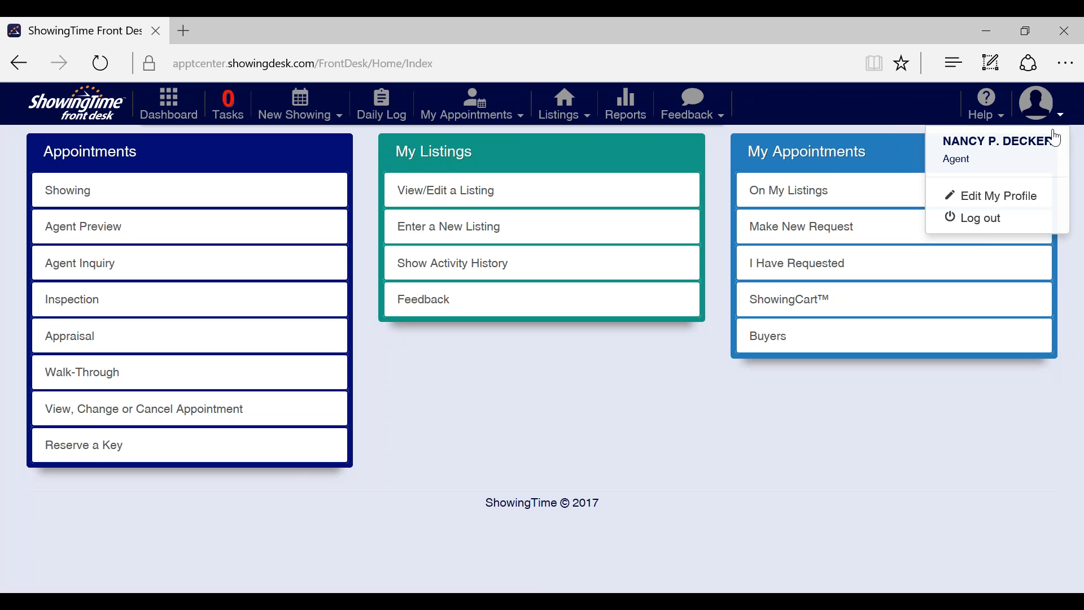
click(1003, 209)
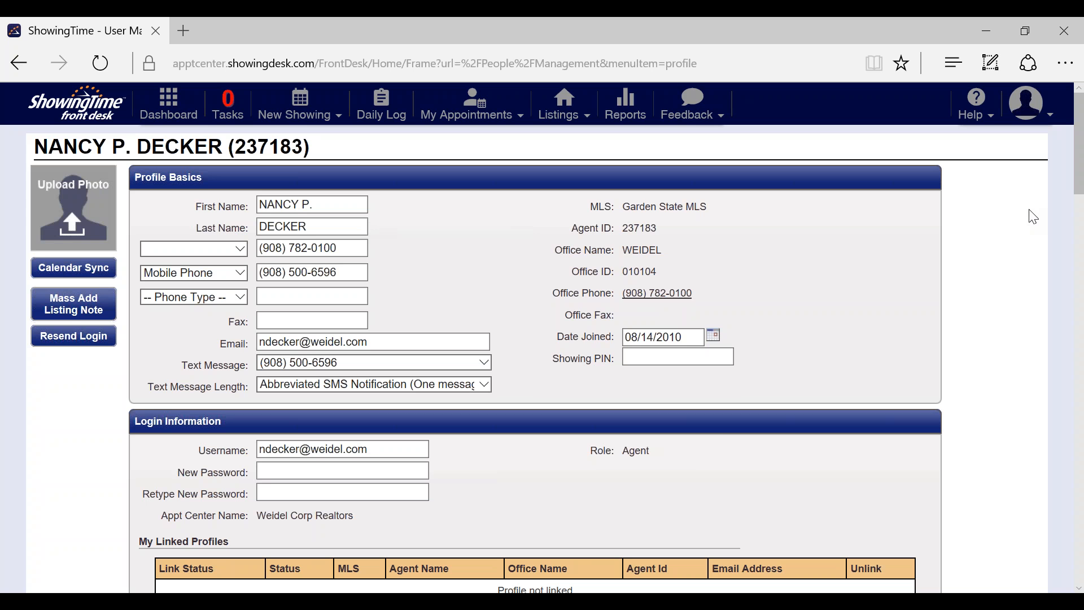
click(1079, 588)
scroll(1079, 588, down, 5)
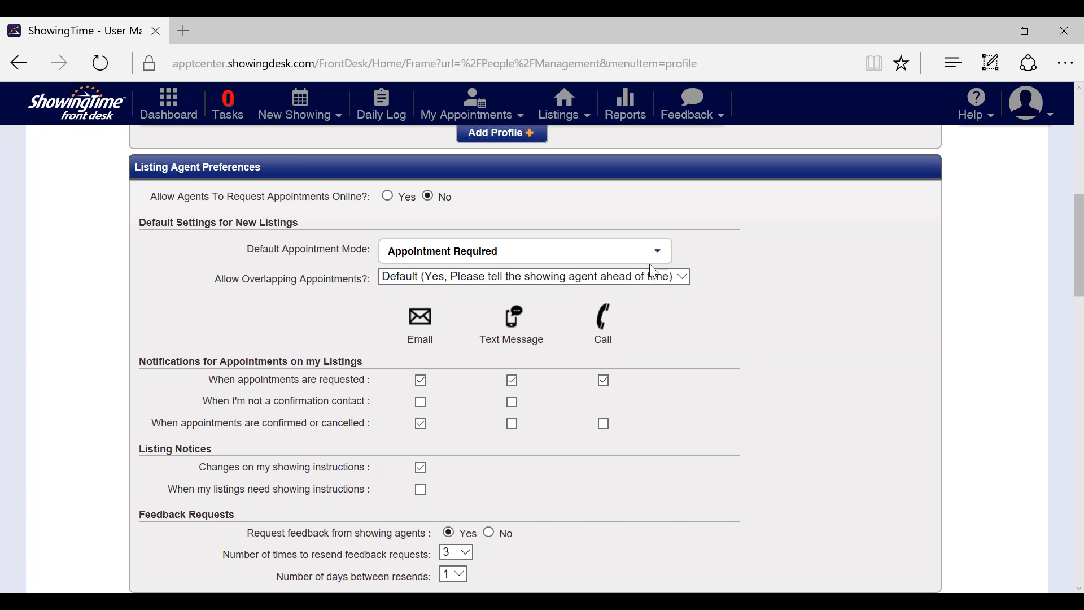
click(659, 252)
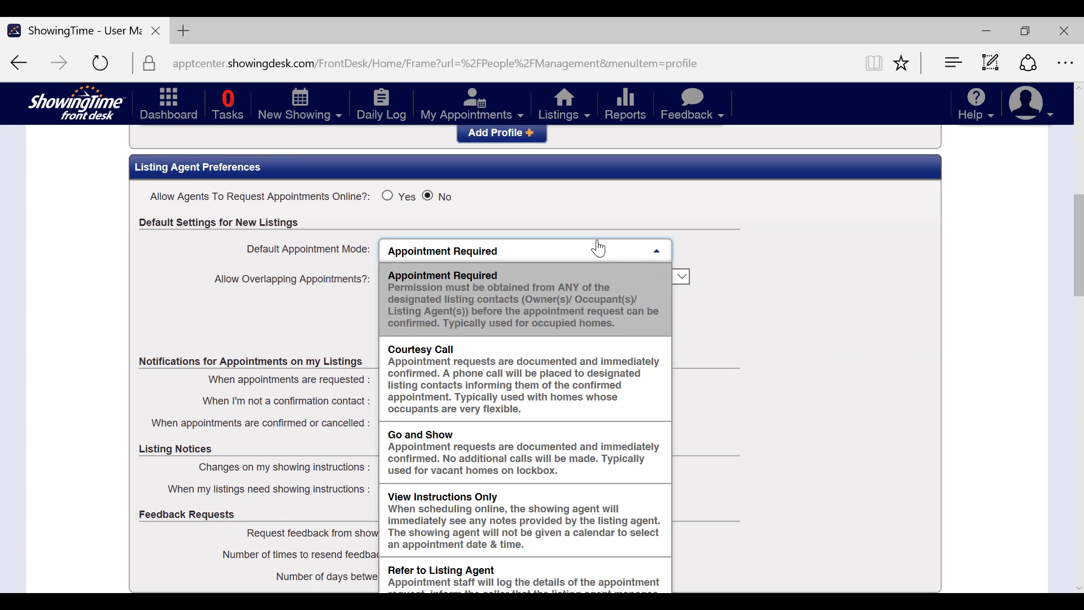
click(608, 260)
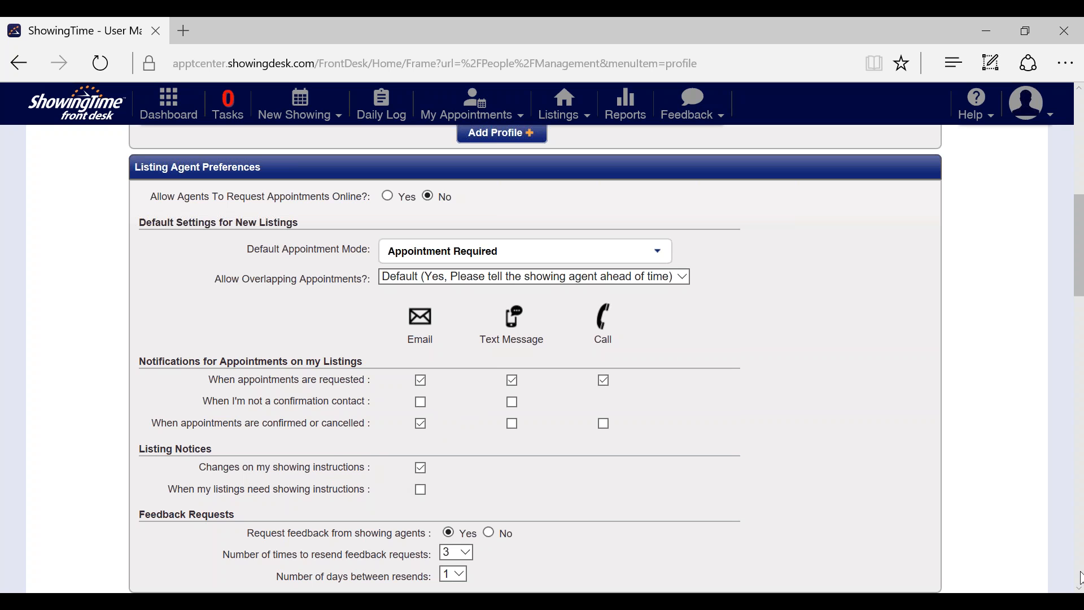
scroll(1080, 589, down, 2)
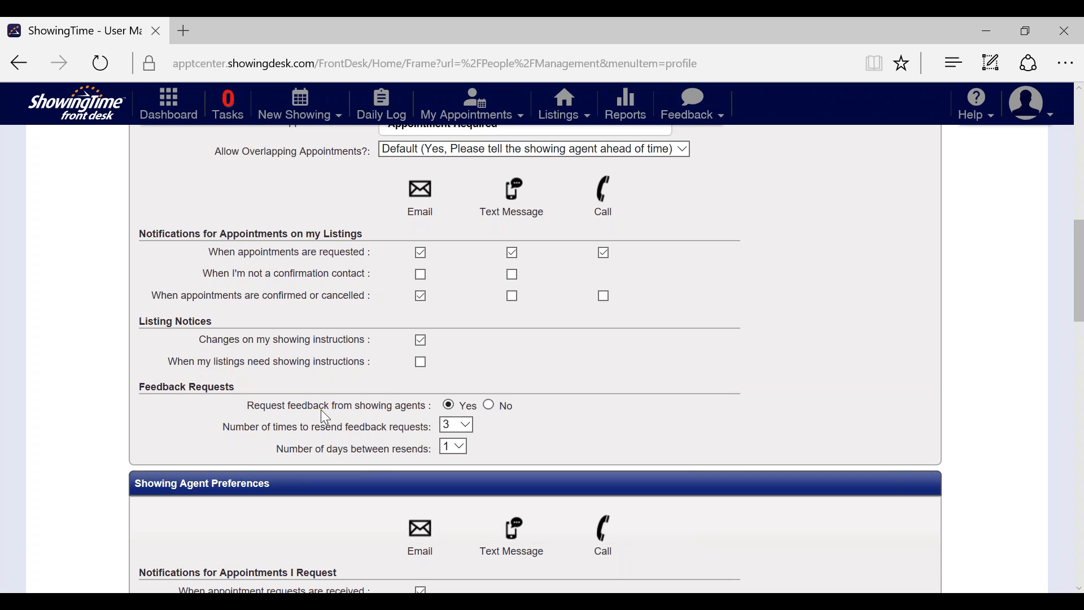
click(466, 423)
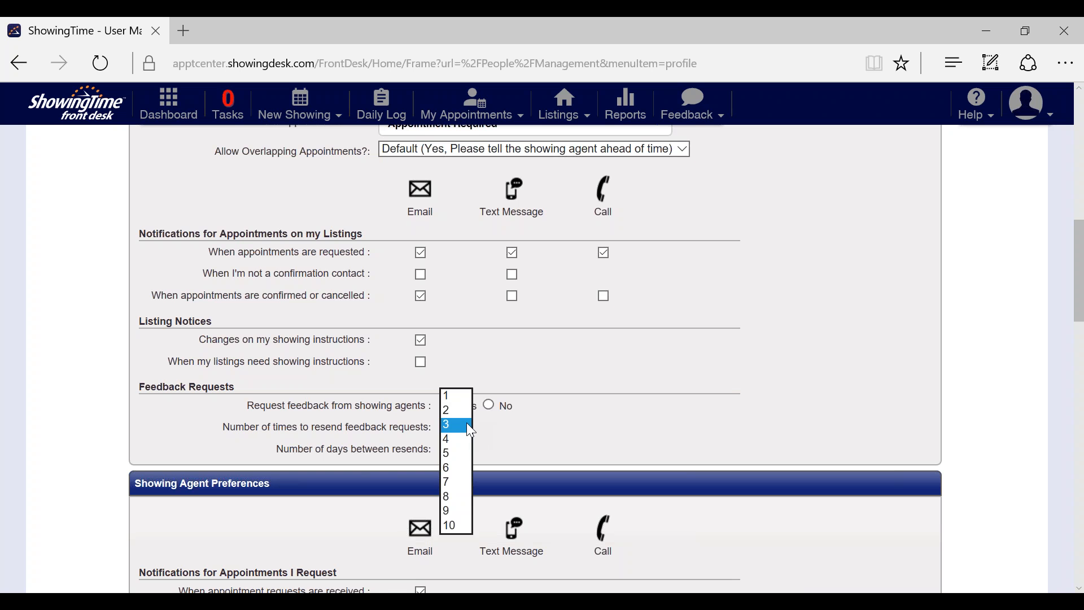
click(466, 423)
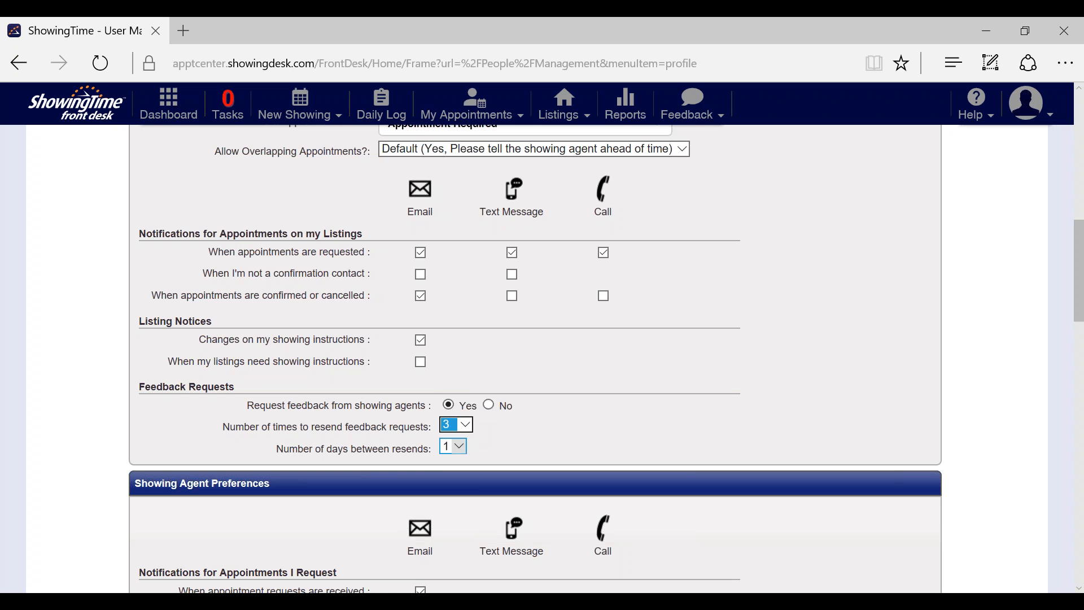
click(460, 448)
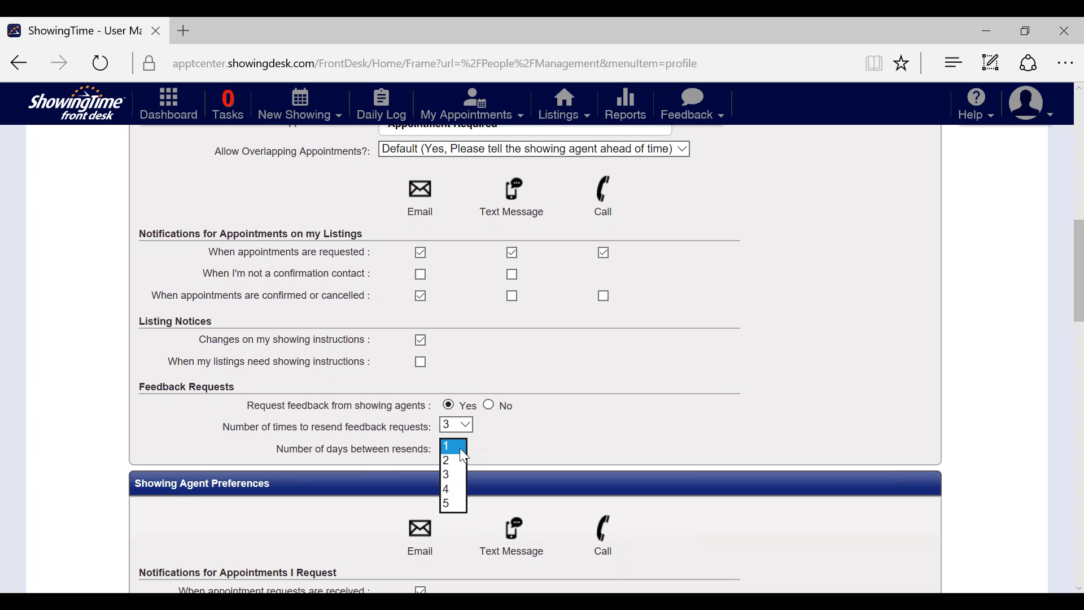
click(519, 436)
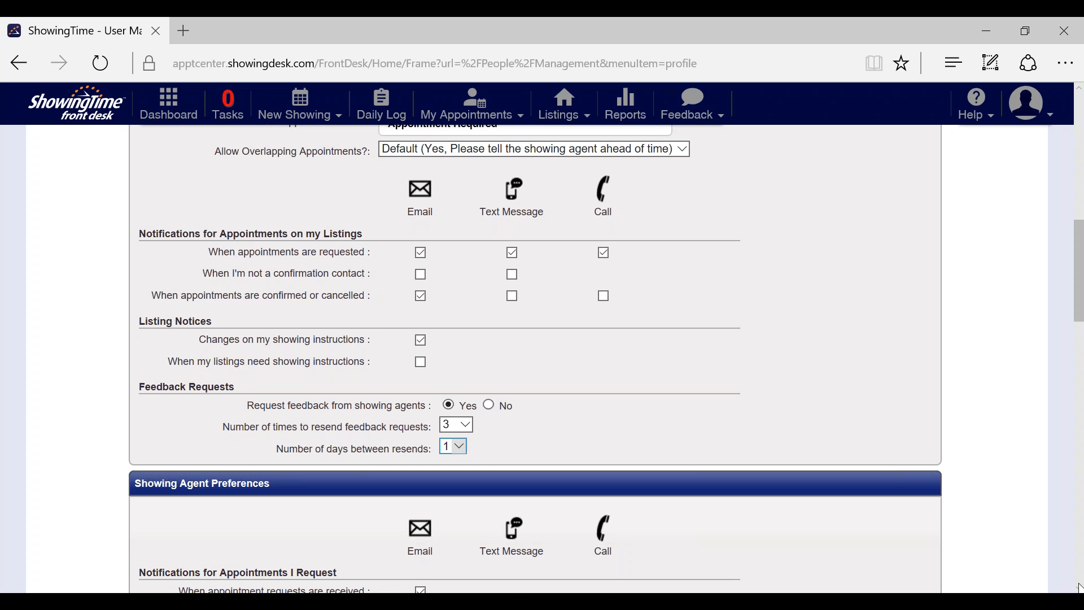
scroll(1079, 587, down, 5)
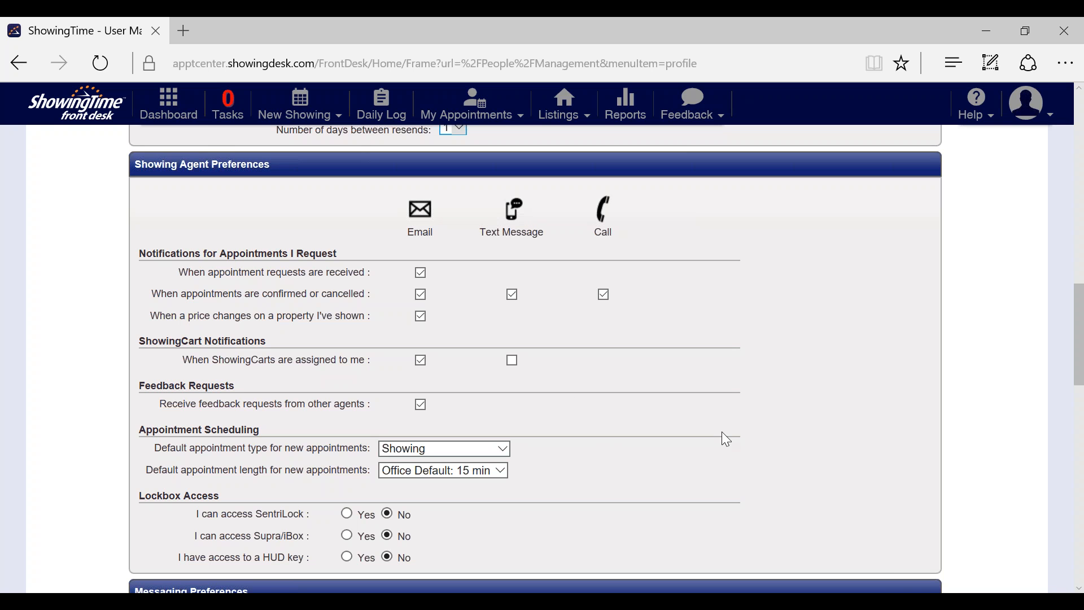
click(1079, 587)
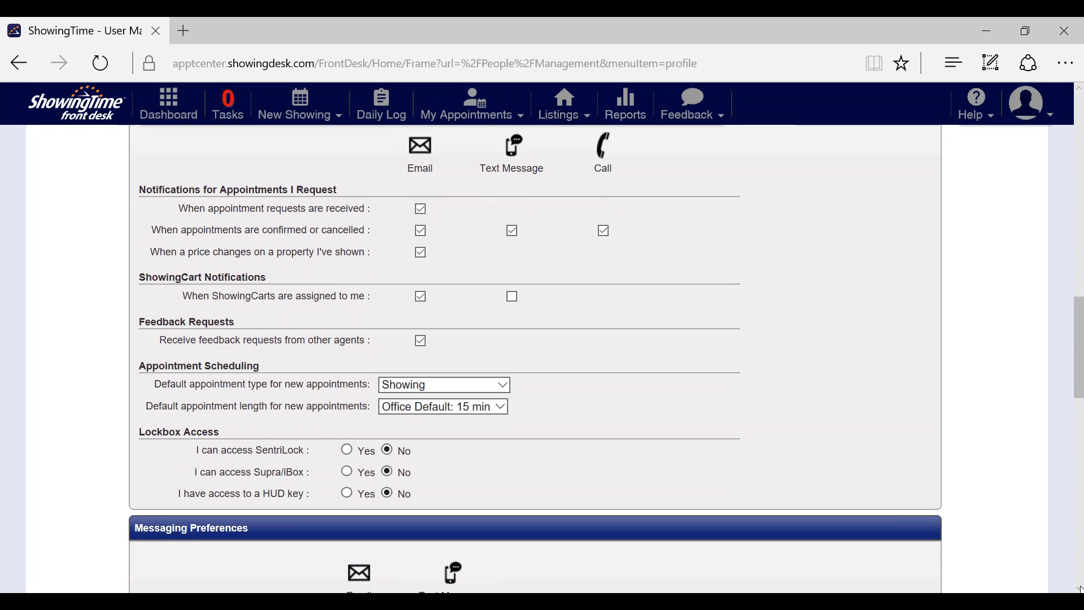
click(1079, 588)
click(1079, 588)
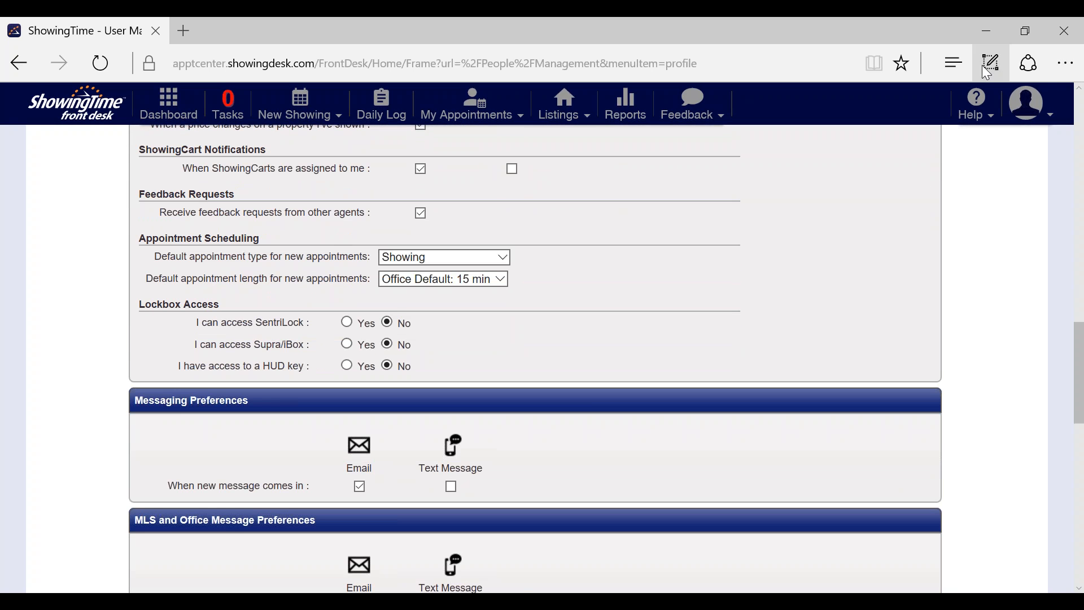
Step: Go to the Dashboard showing requested showings, feedback requests and the 1 active listing
click(1058, 119)
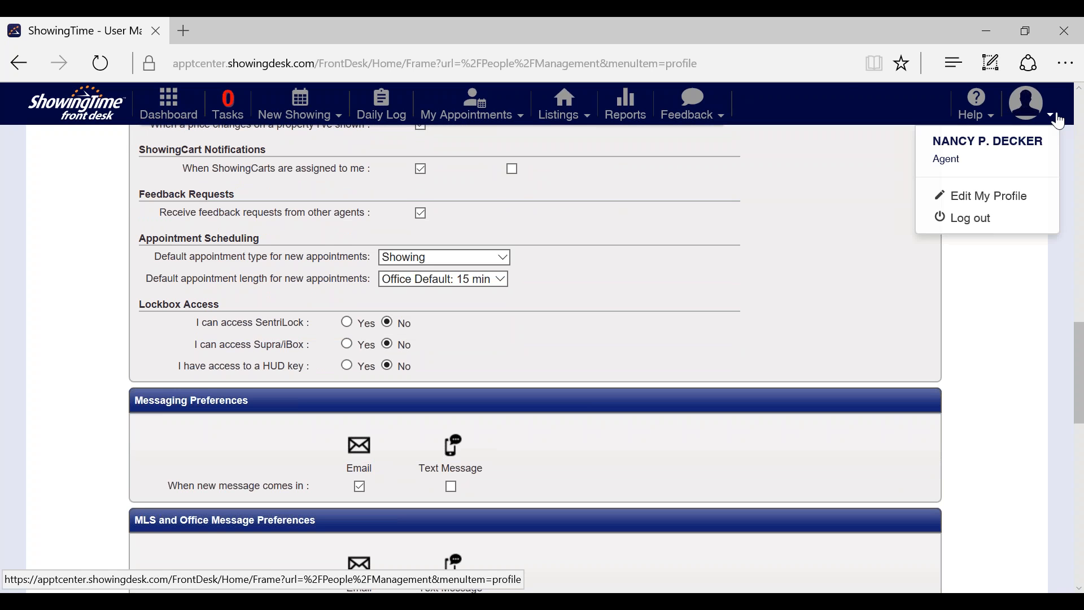
click(1059, 119)
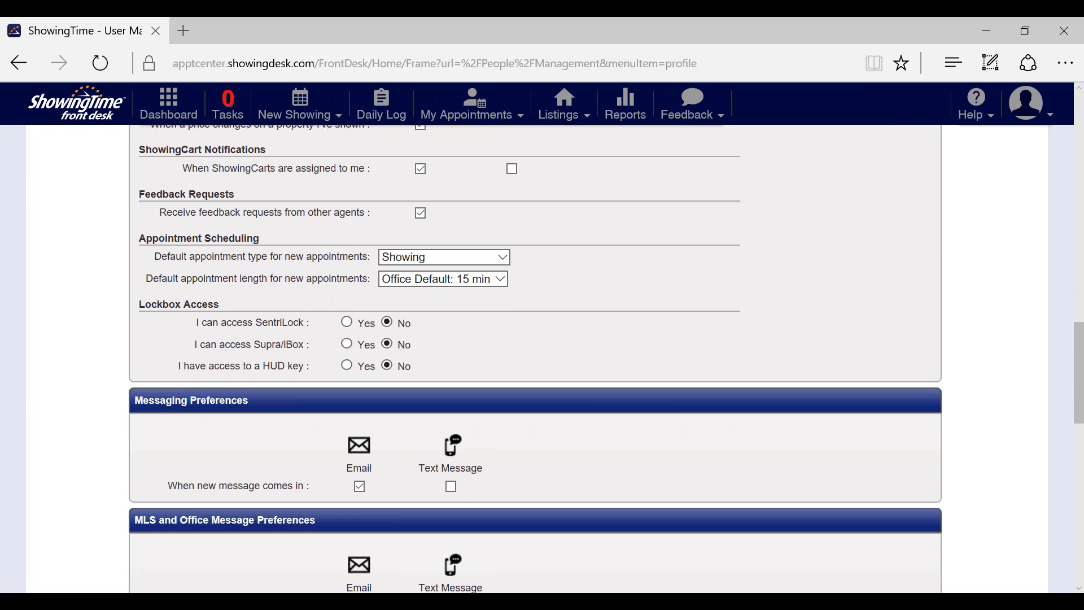
click(191, 104)
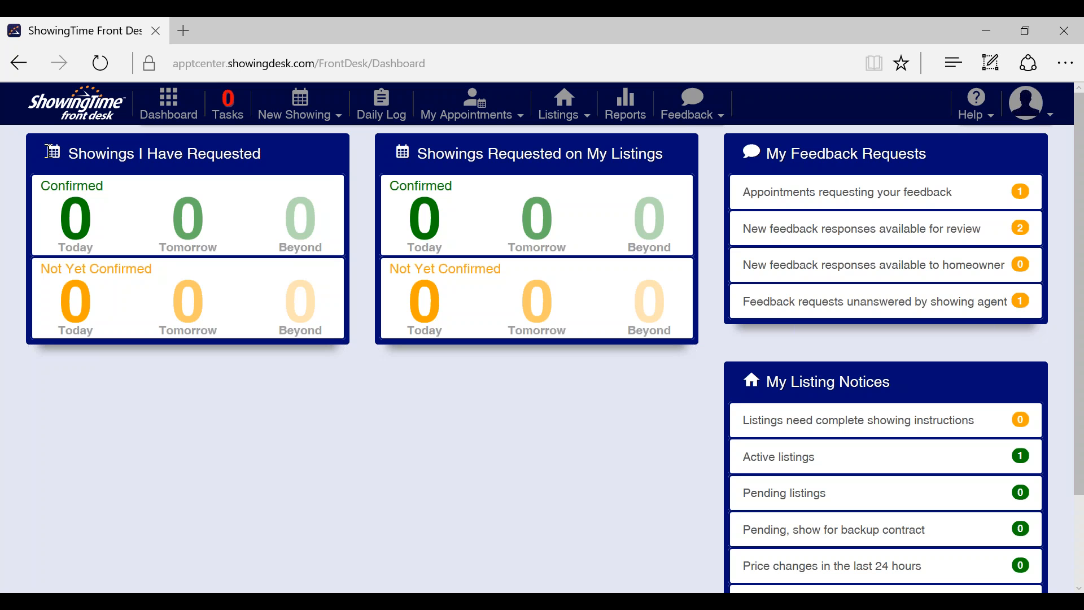
Step: Return to the Front Desk home page using the ShowingTime logo
click(83, 114)
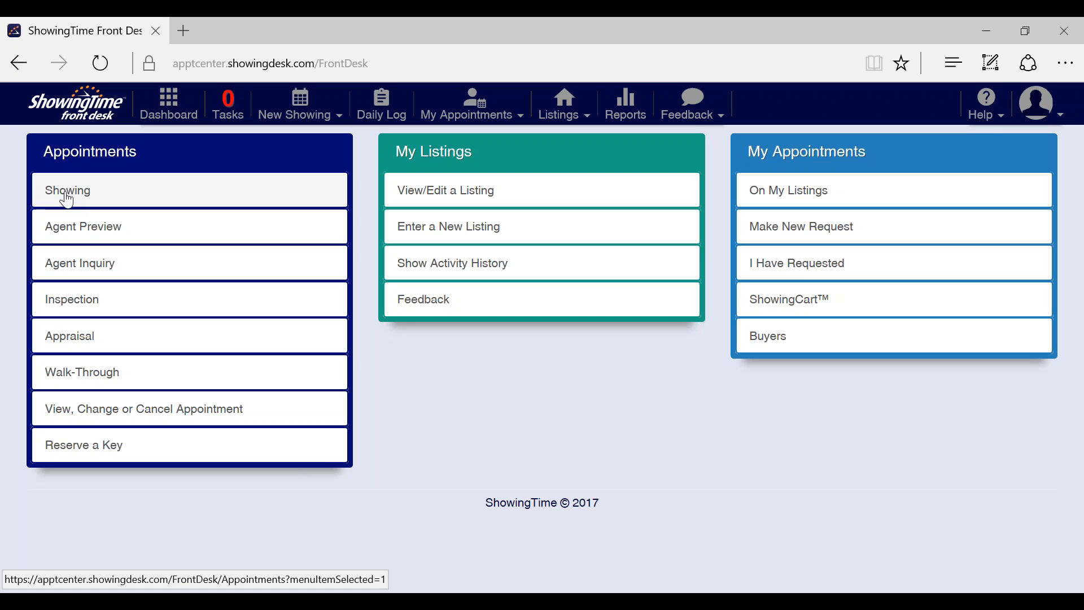
Step: Start a new Showing appointment to bring up the listing search table
click(305, 114)
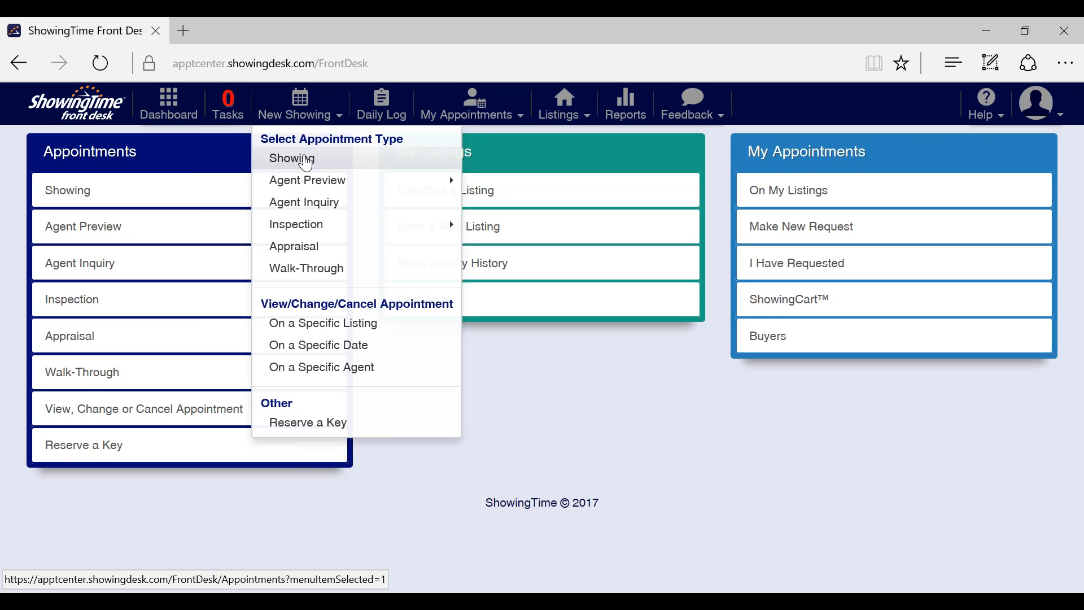
click(305, 164)
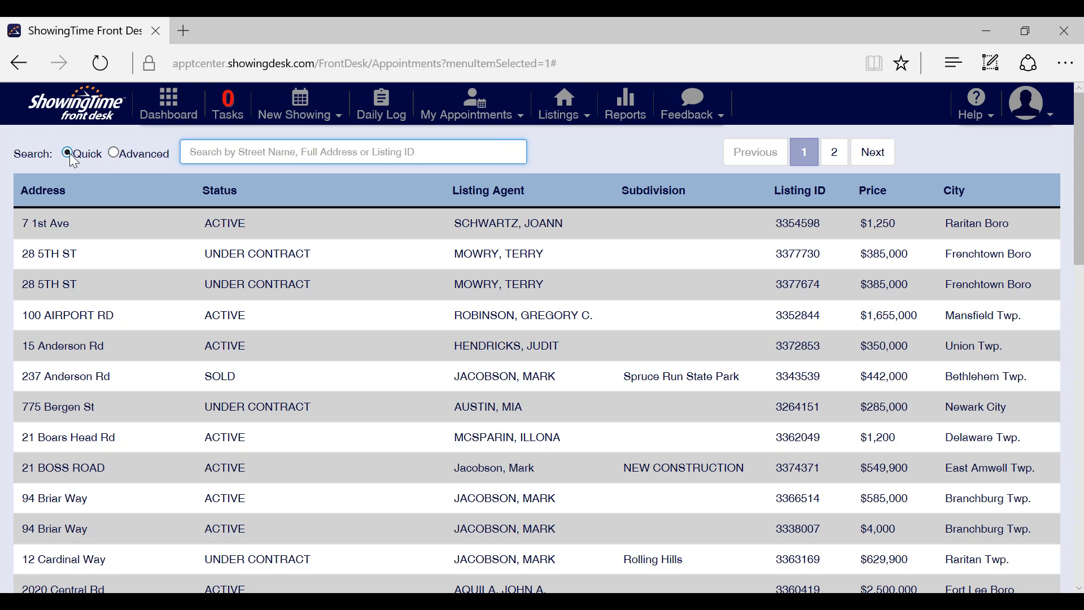
click(113, 153)
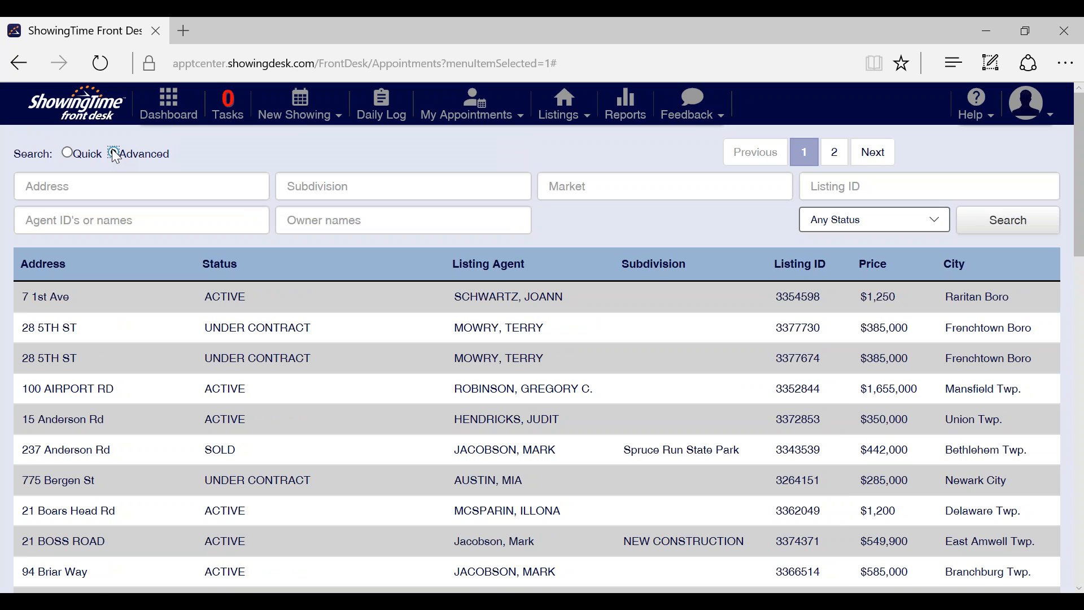
click(68, 153)
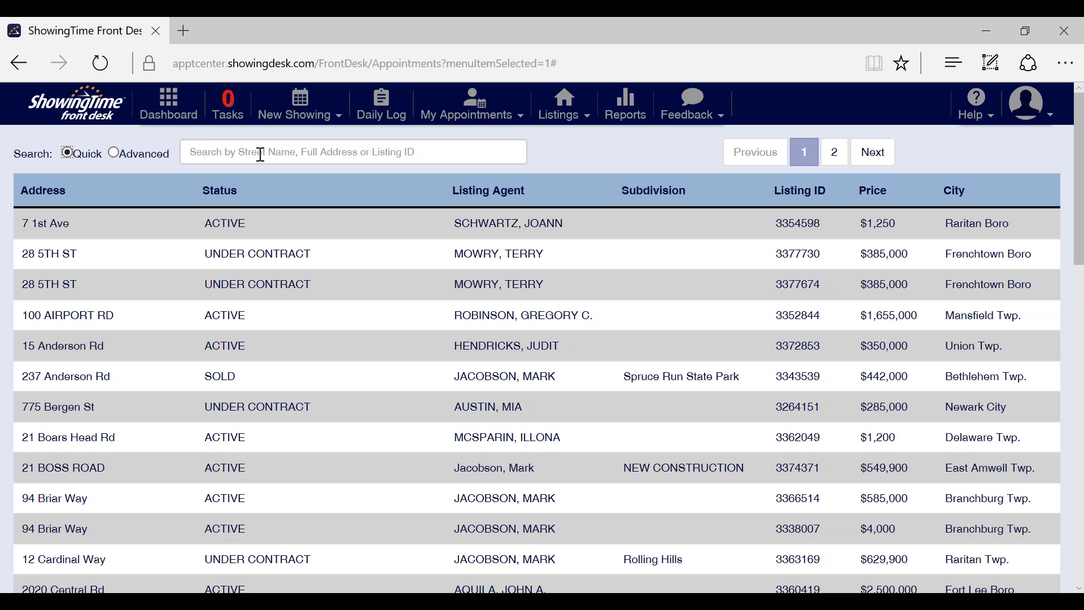
click(114, 154)
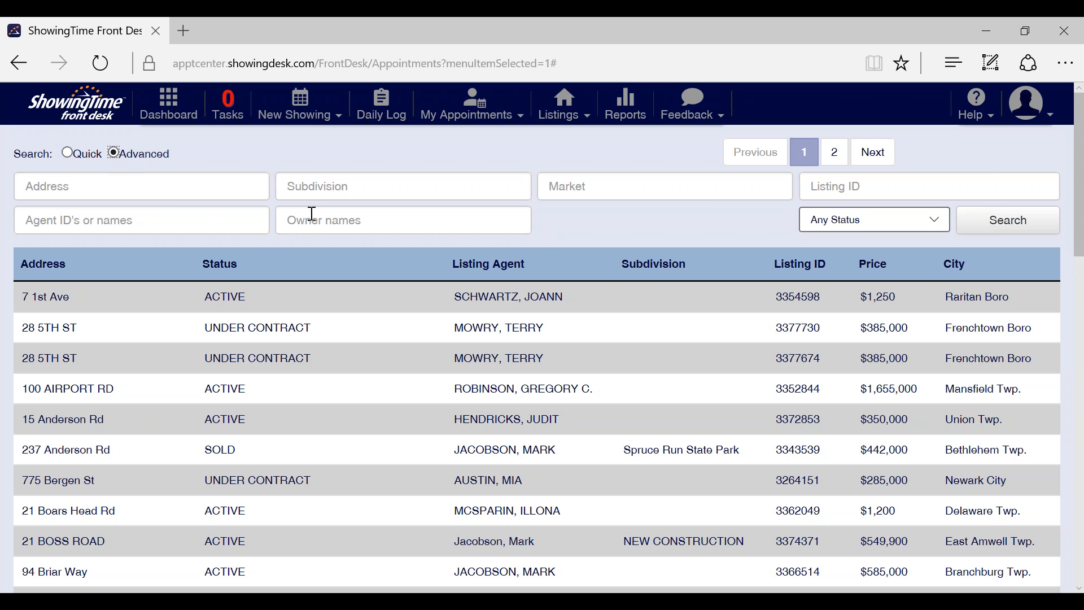
click(70, 154)
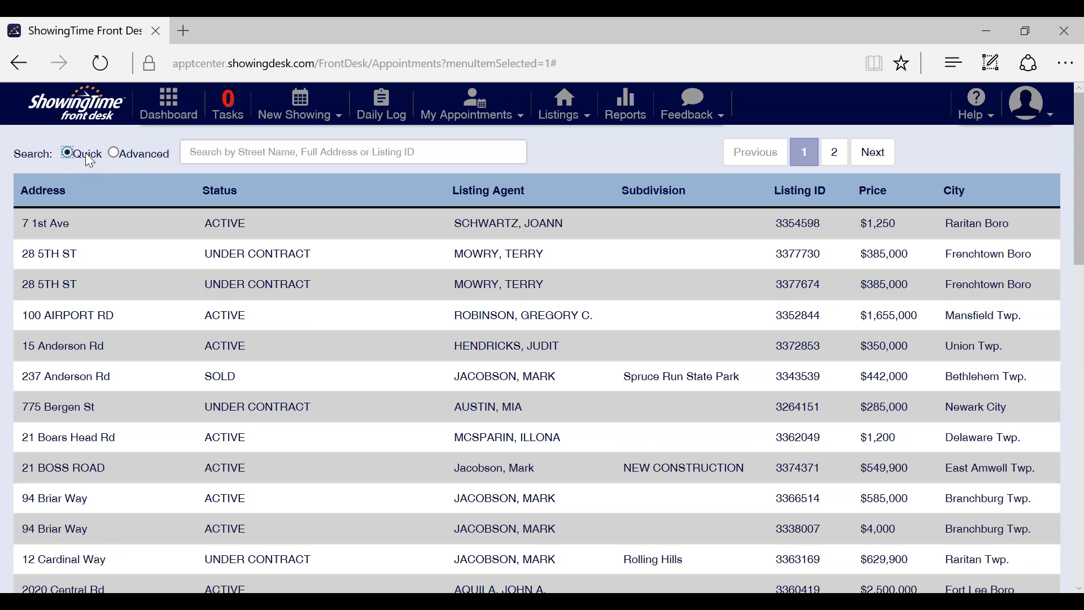
click(246, 151)
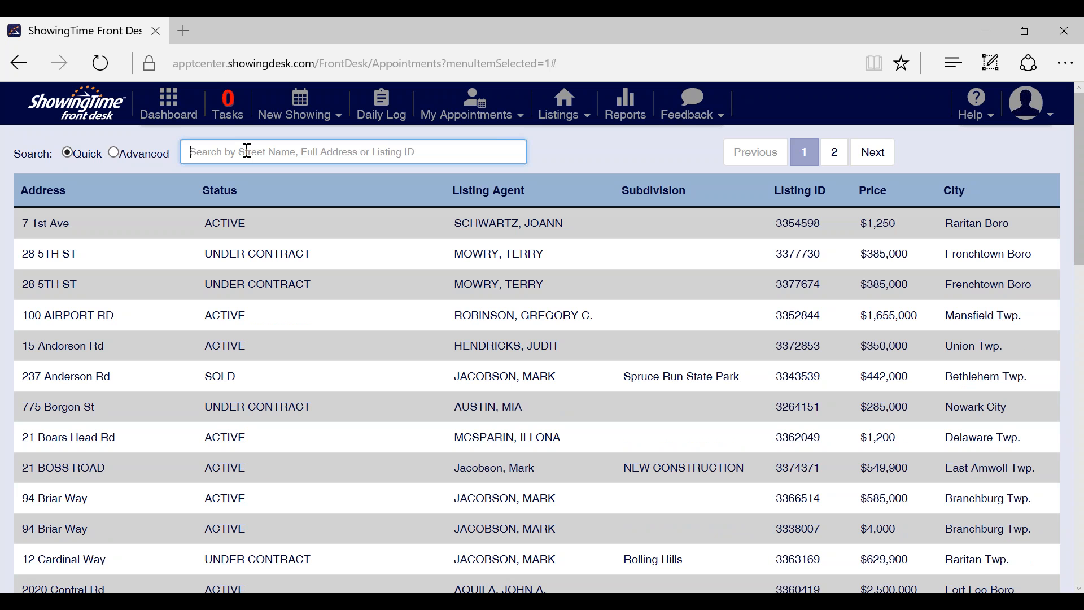
text(mary)
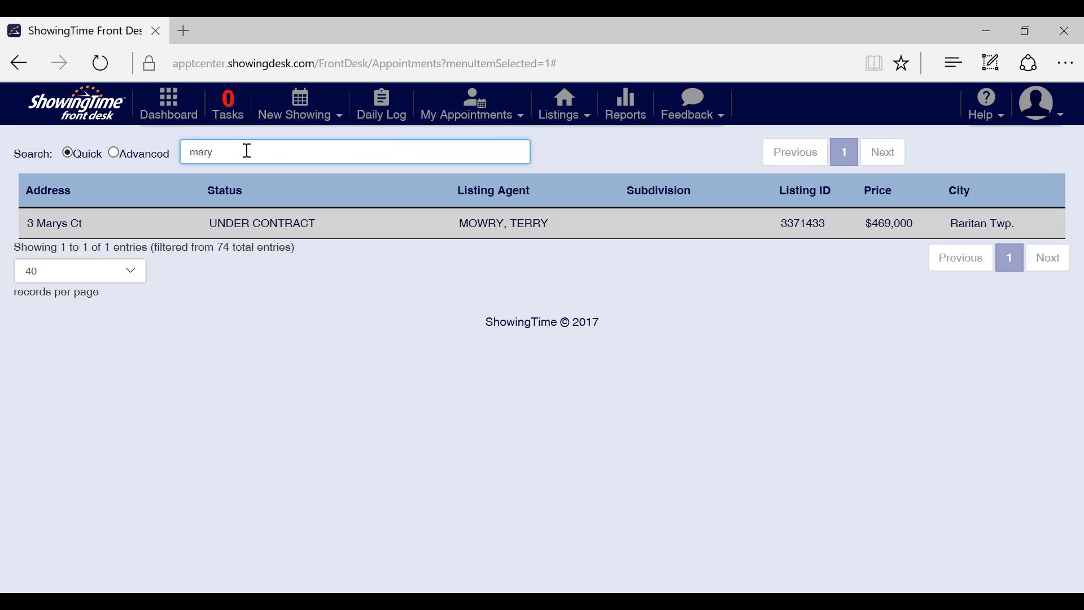
key(BackSpace)
key(BackSpace)
key(BackSpace)
key(BackSpace)
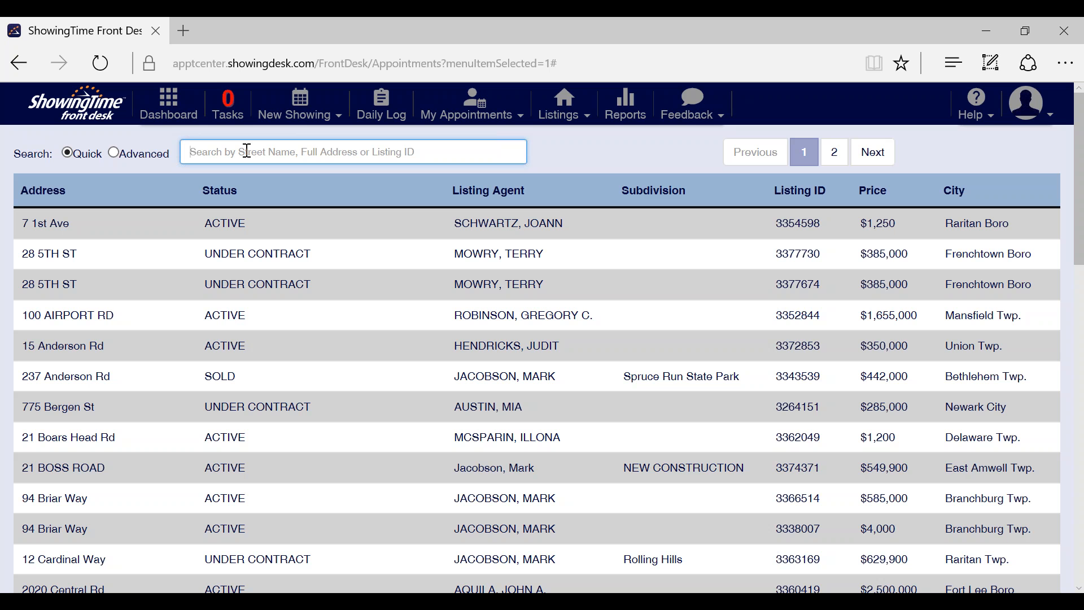
text(mary)
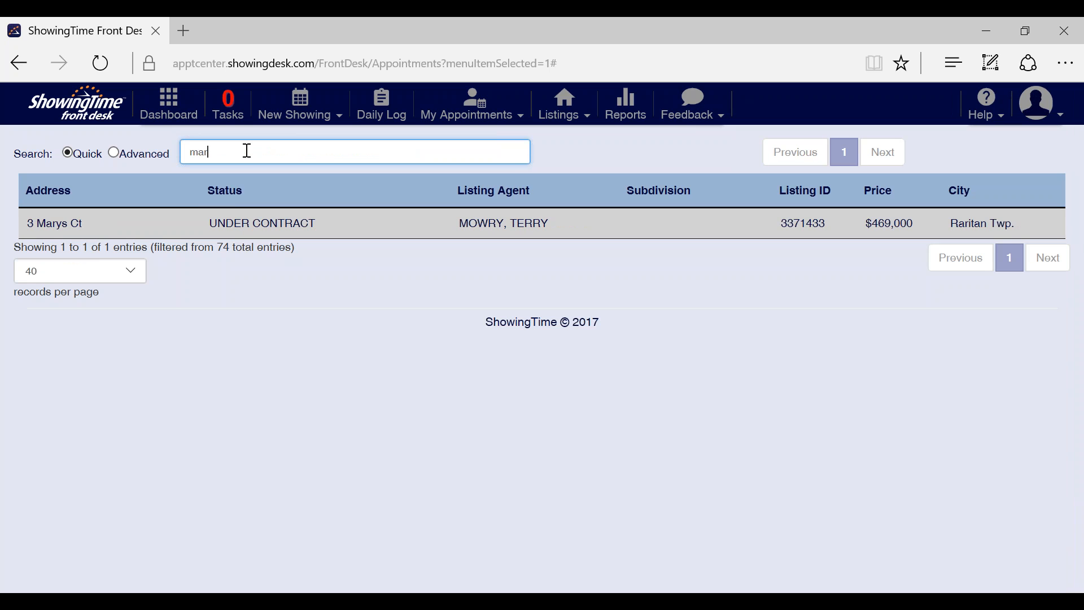
double_click(160, 220)
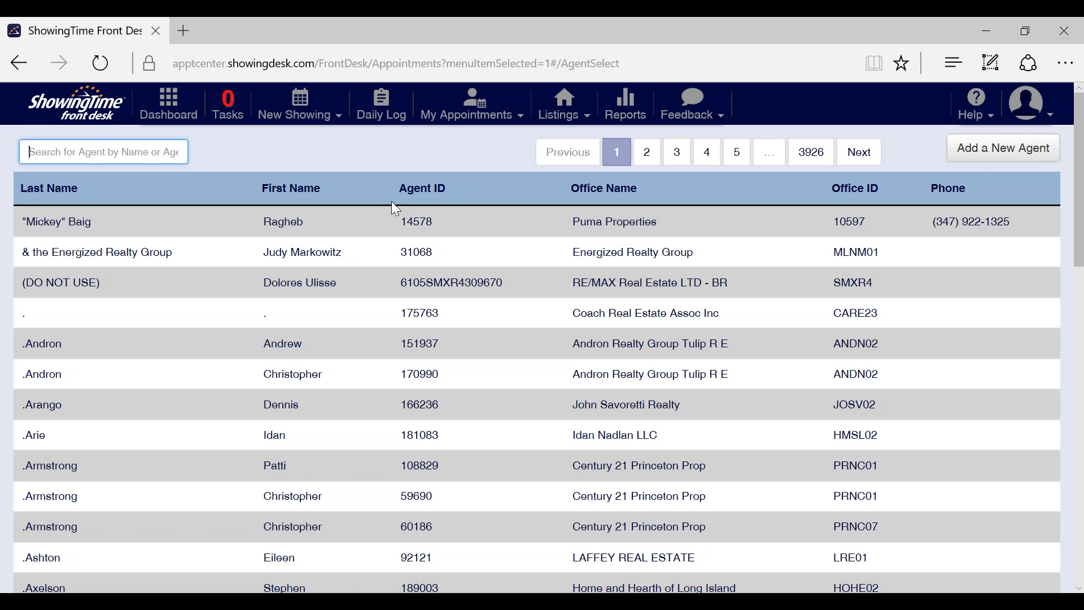
click(324, 141)
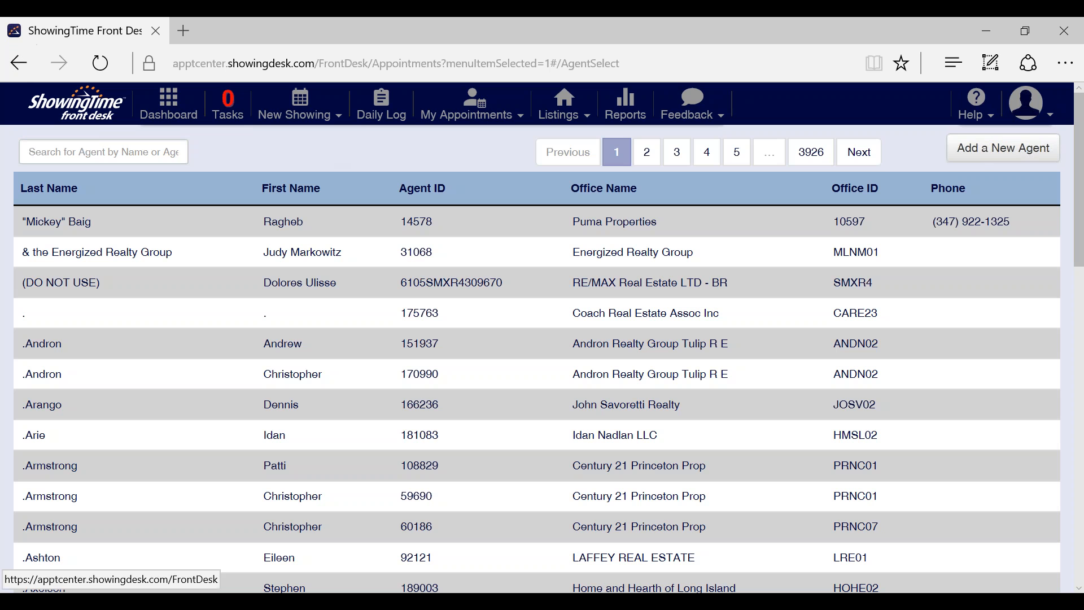
click(87, 151)
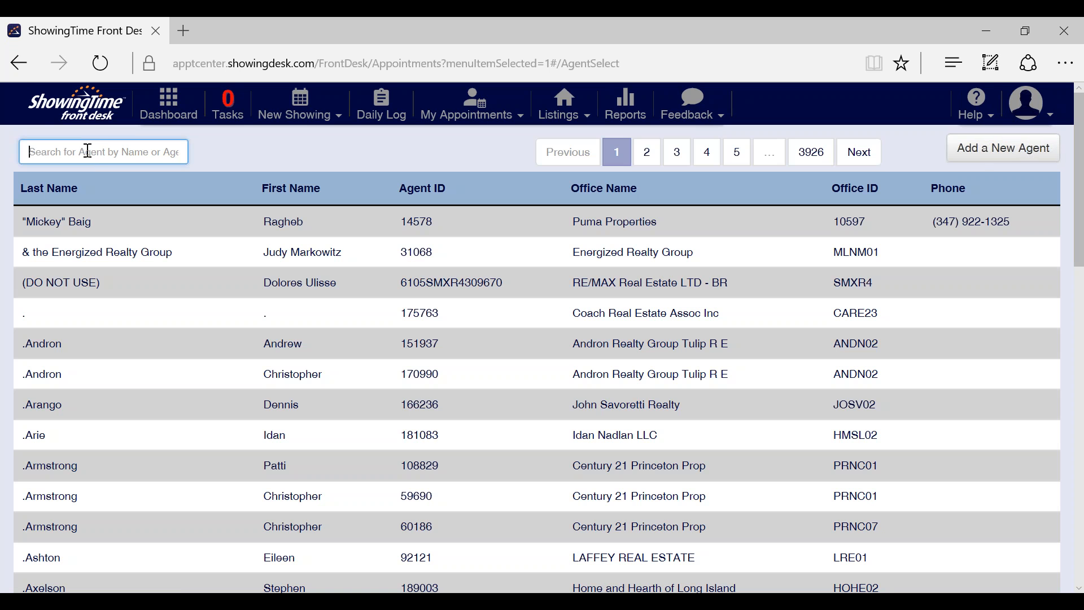
text(Amanda)
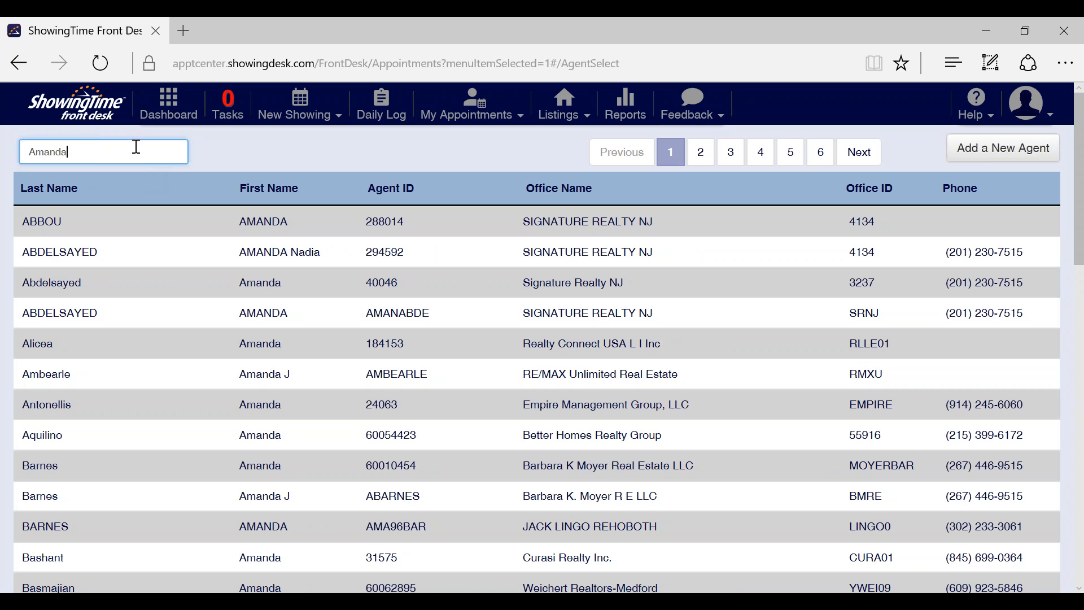
text(s)
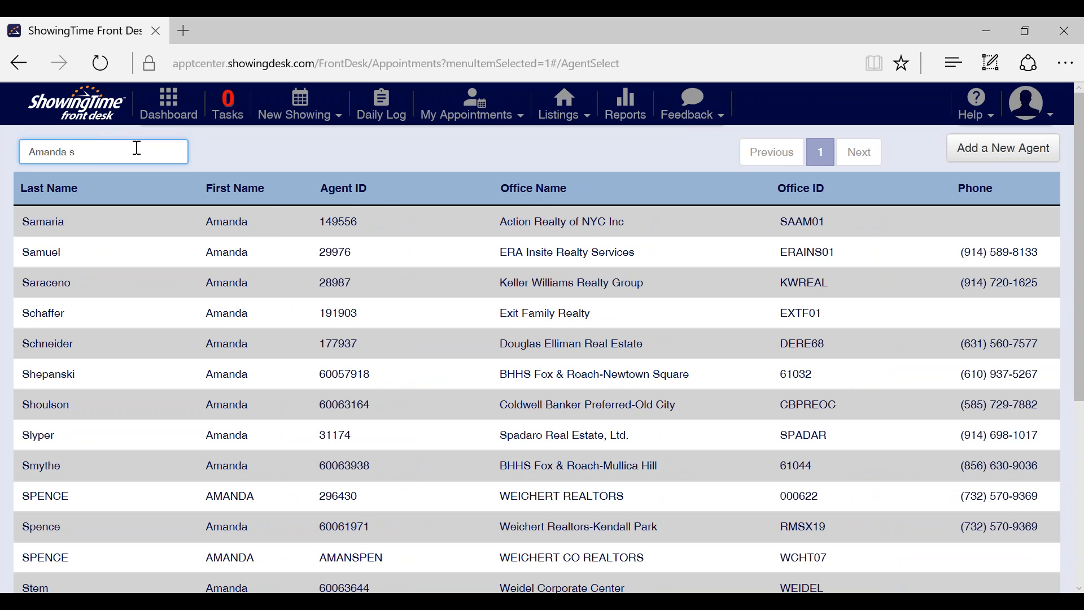
text(t)
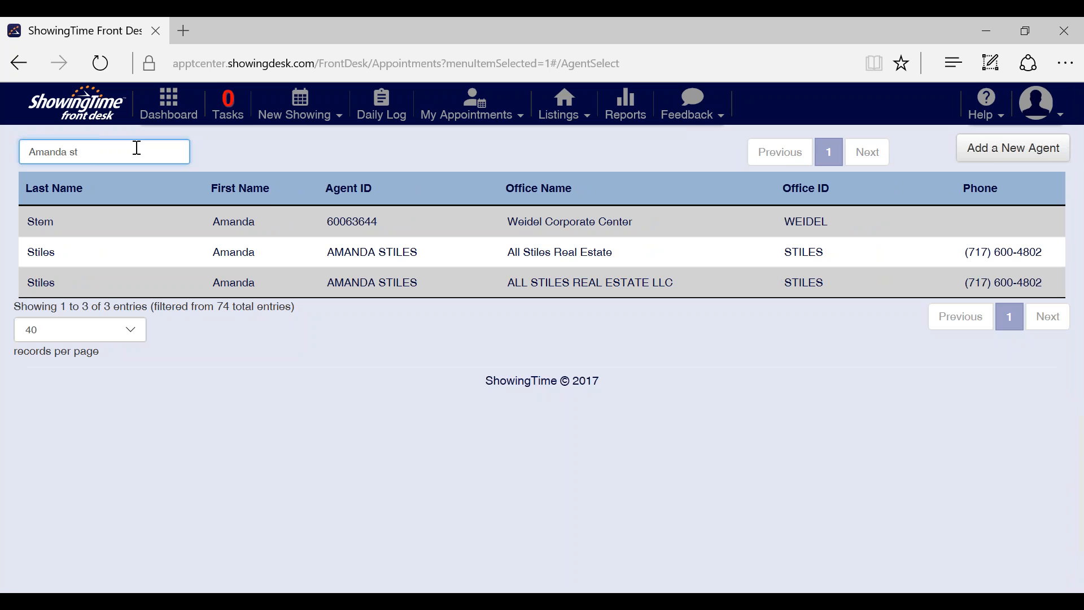
Step: Pick the Weidel Corporate Center agent as showing agent, leaving Text Msg notification off
click(299, 225)
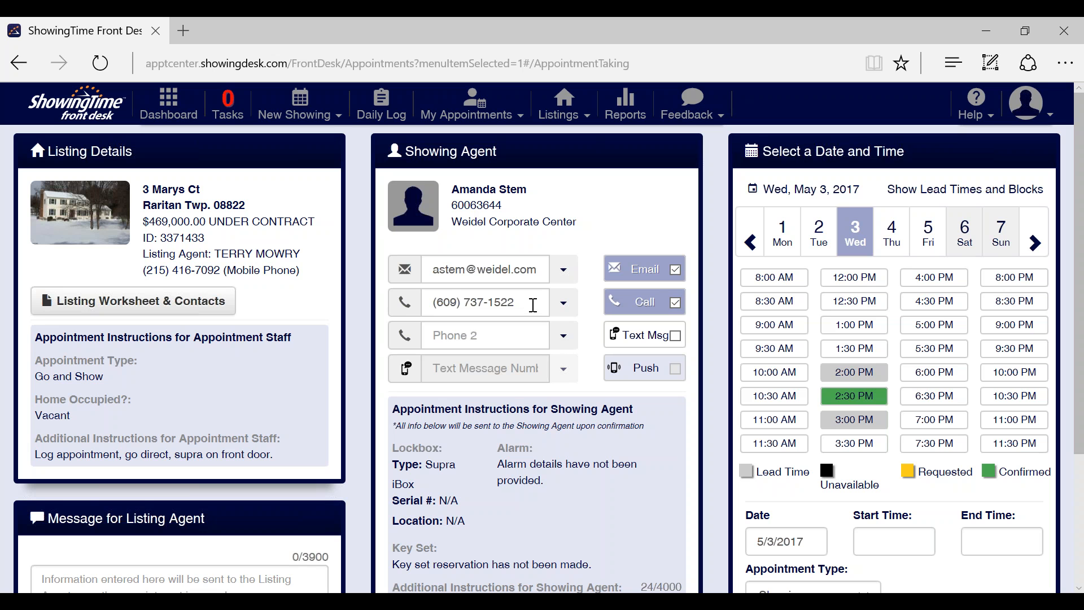
click(676, 336)
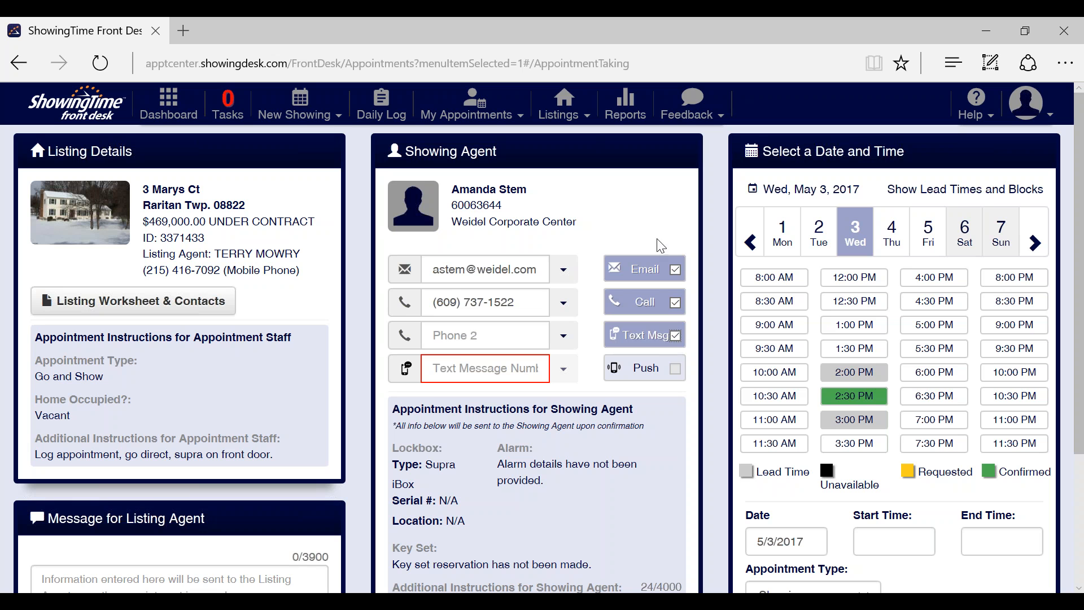
click(676, 339)
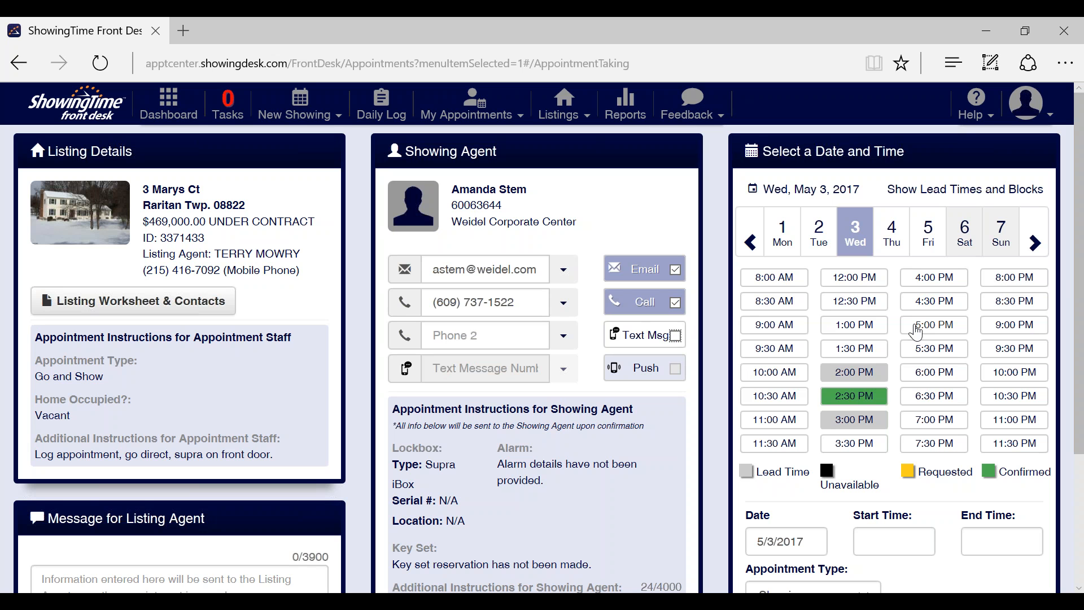
mouse_move(1075, 204)
mouse_down()
mouse_move(1077, 233)
mouse_move(1077, 211)
mouse_up()
click(855, 446)
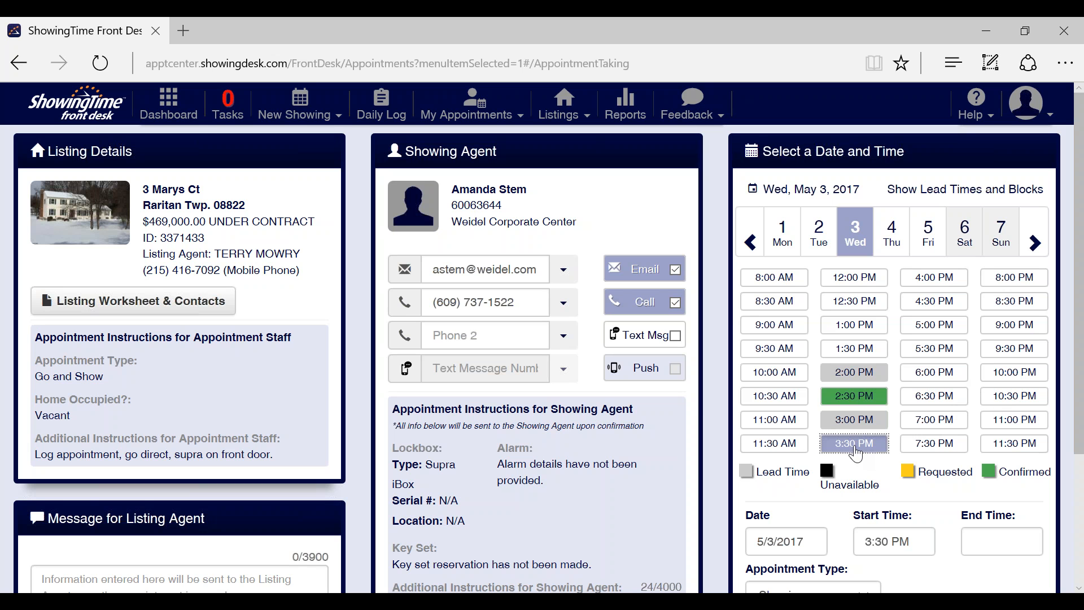
click(985, 542)
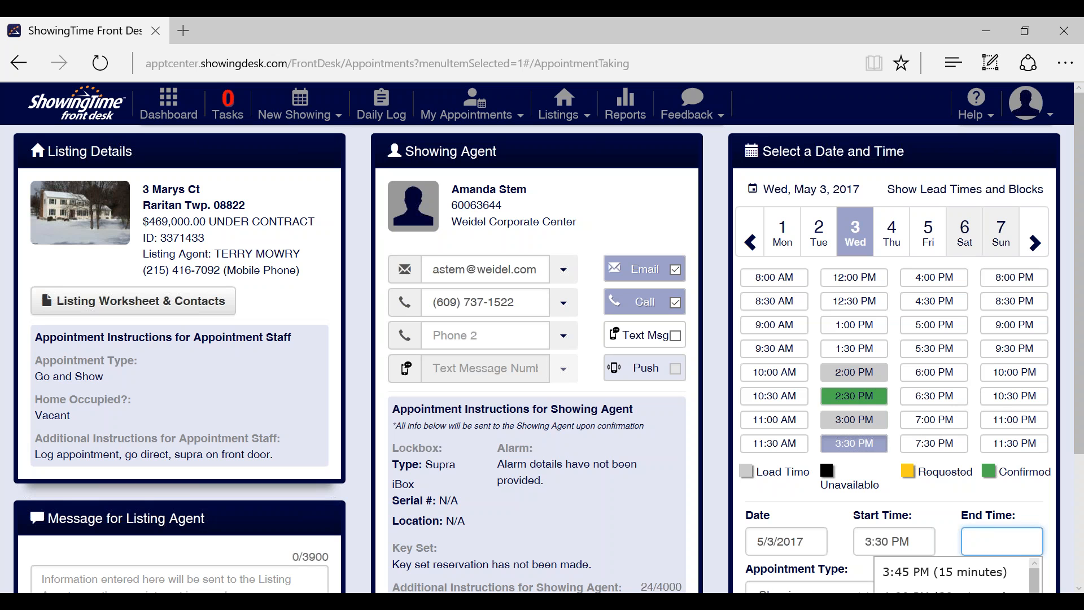
click(935, 279)
drag(1082, 285, 1081, 379)
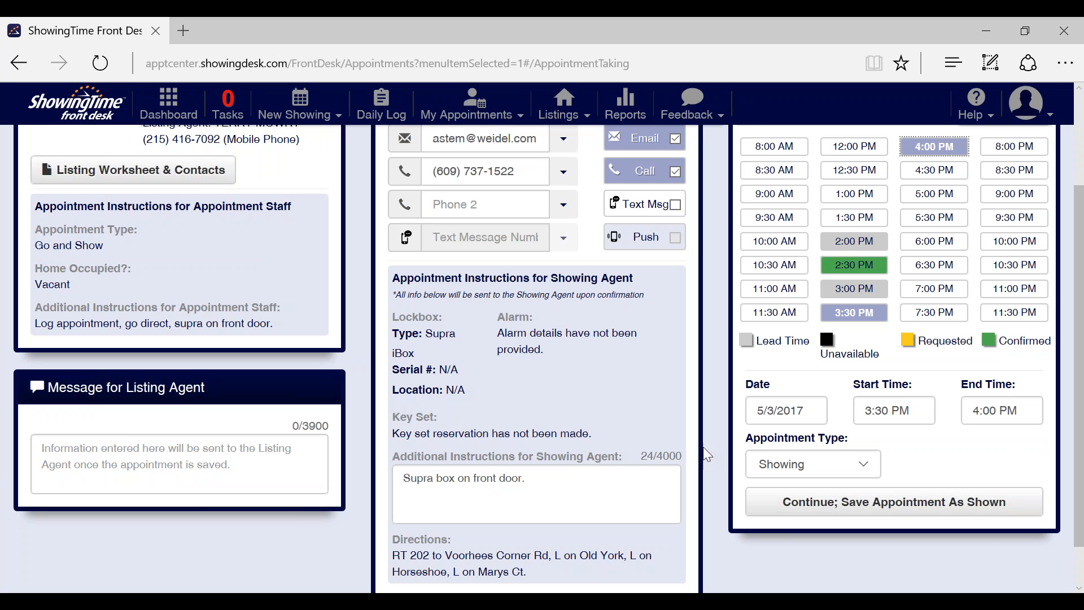
scroll(1081, 399, down, 1)
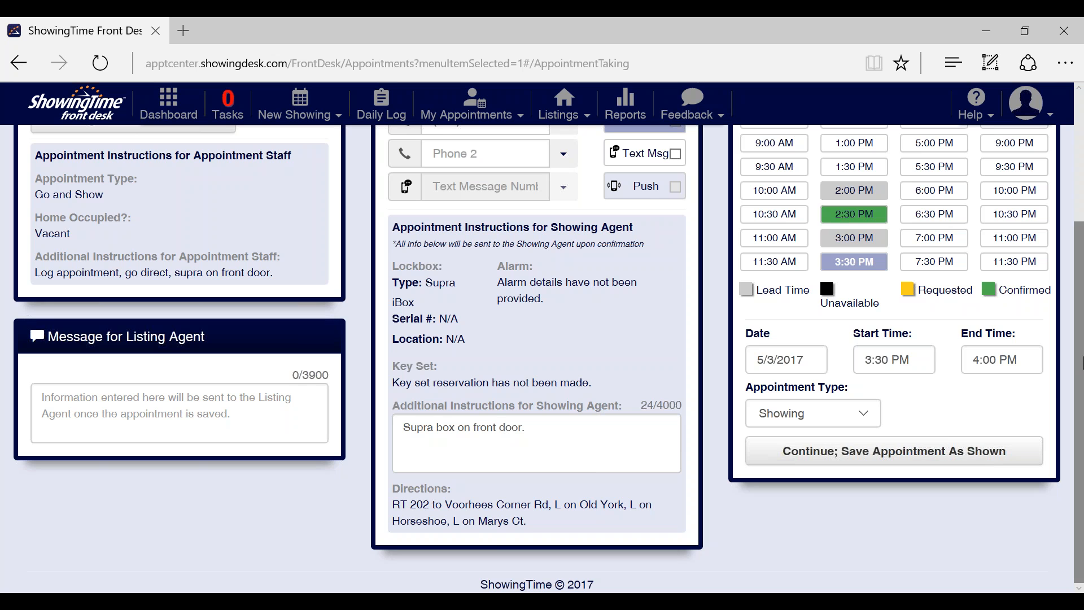
drag(1079, 319, 1061, 208)
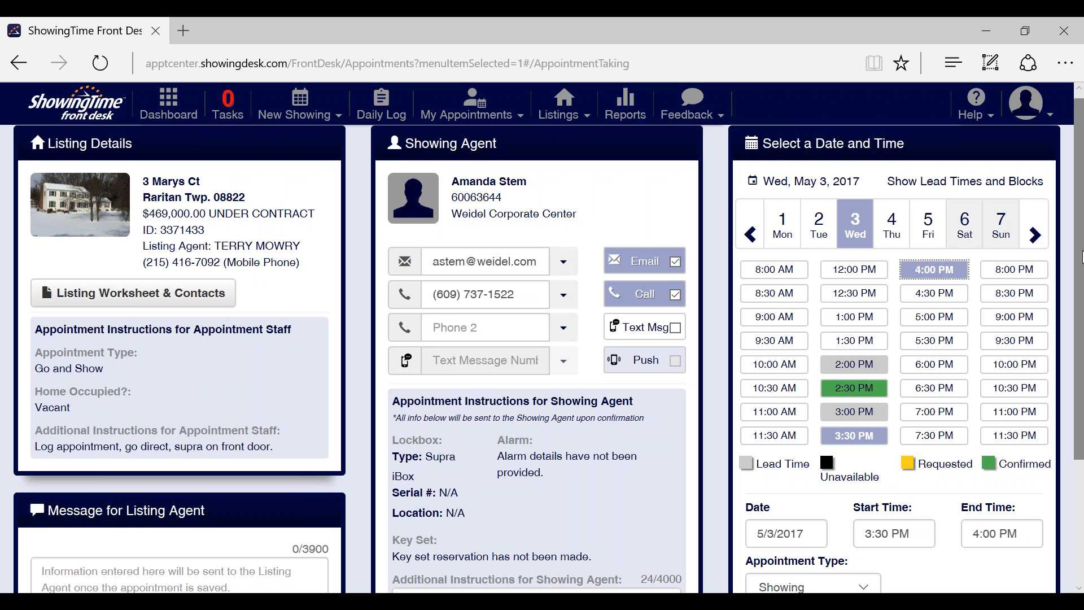
drag(1082, 252, 1082, 395)
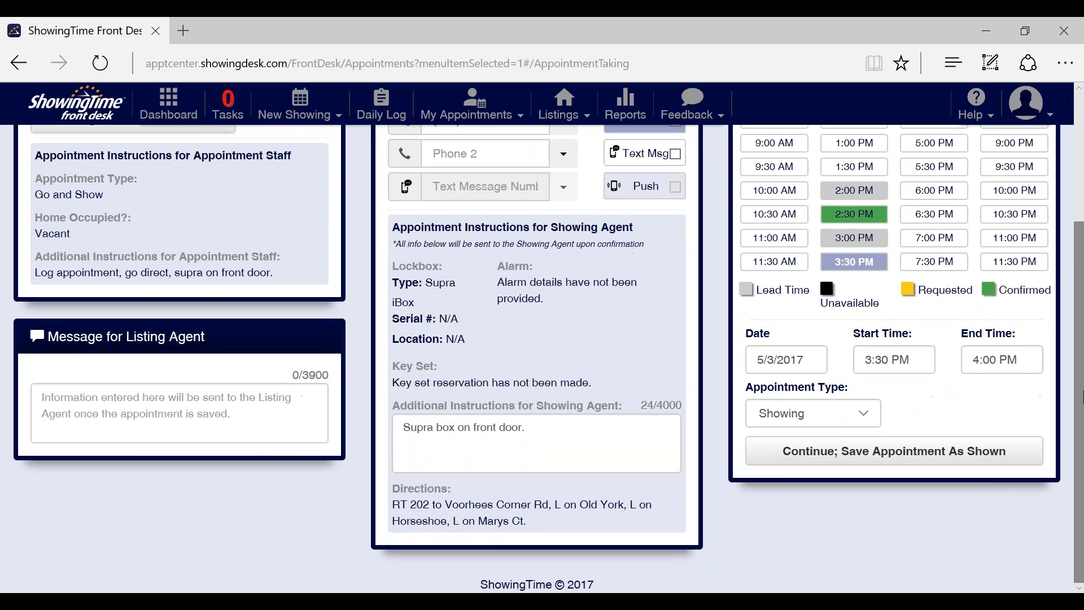
click(873, 419)
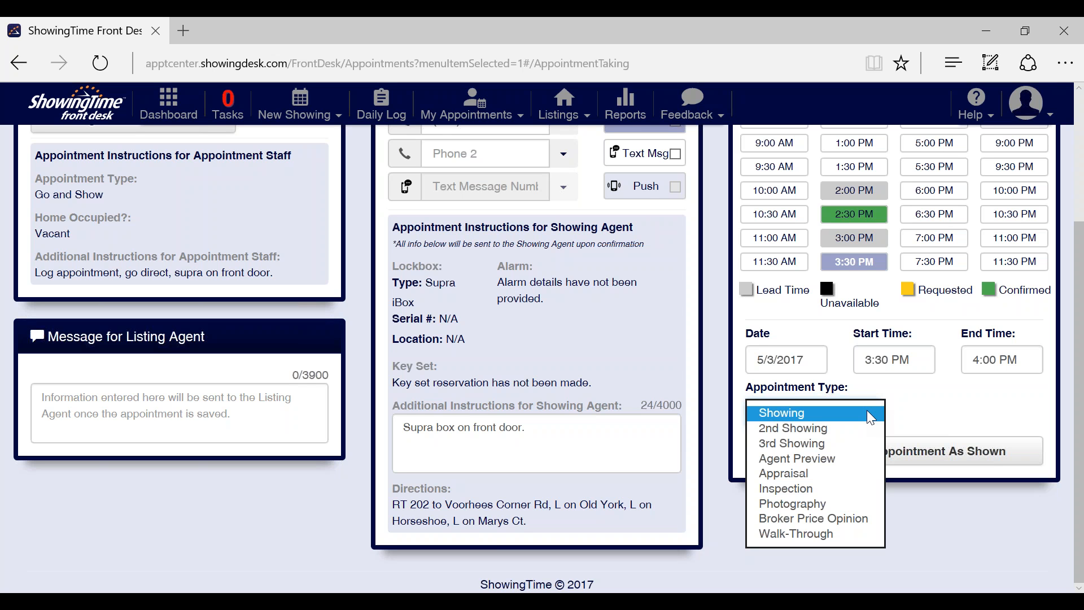
click(939, 413)
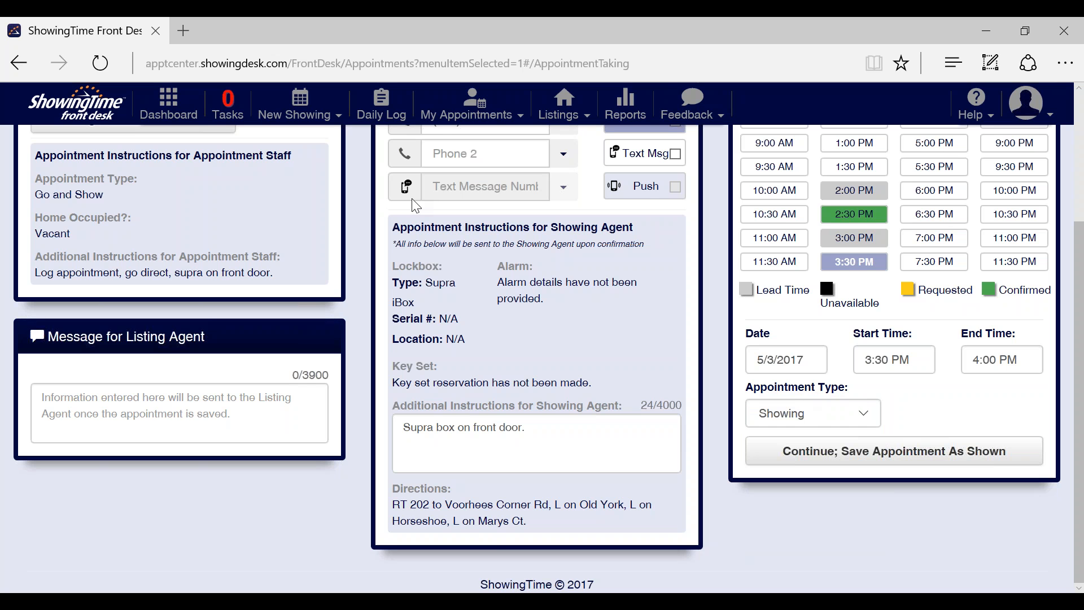
click(922, 450)
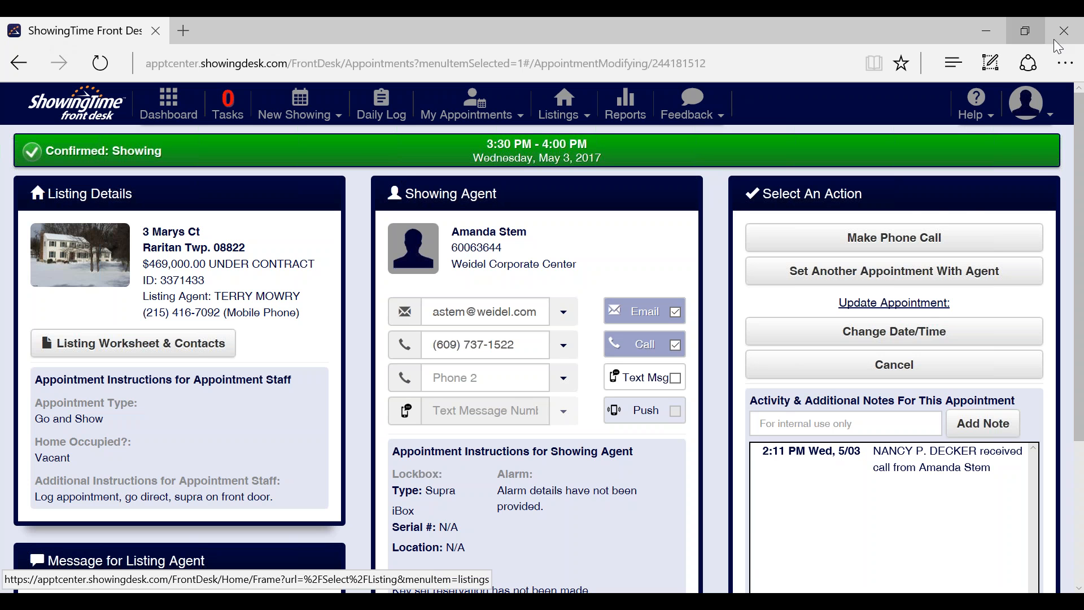
Step: Log out of the current account and enter another user's username and password
click(1060, 114)
click(1060, 114)
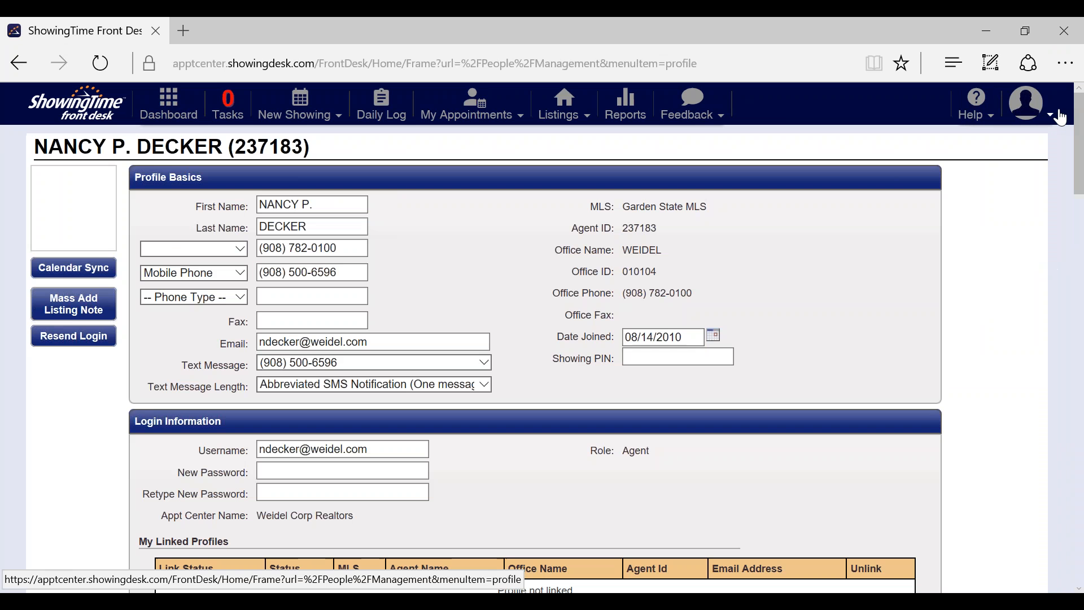
click(1060, 115)
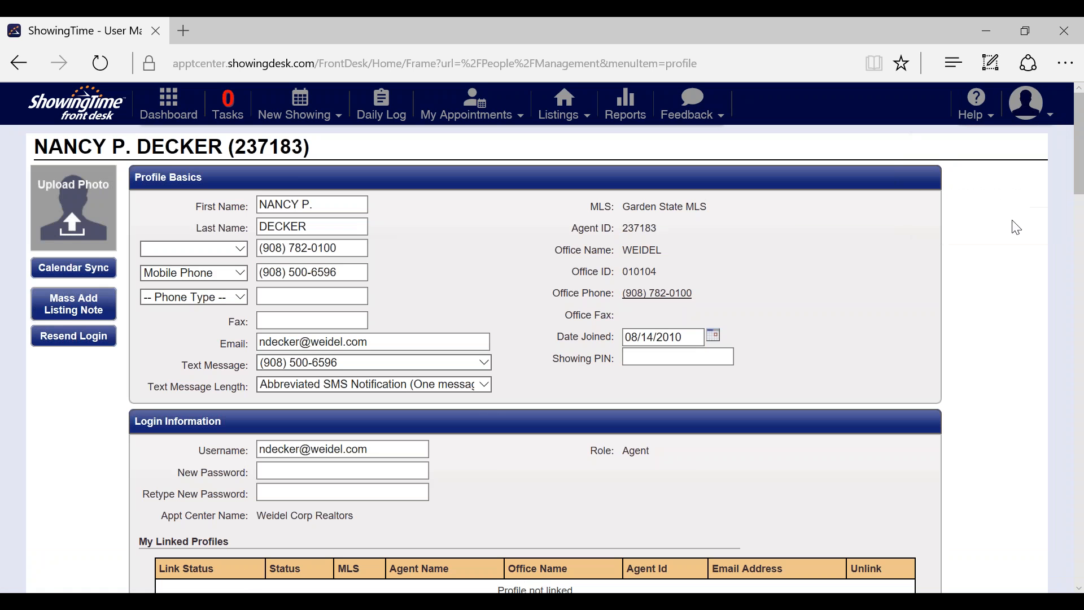
mouse_move(1051, 129)
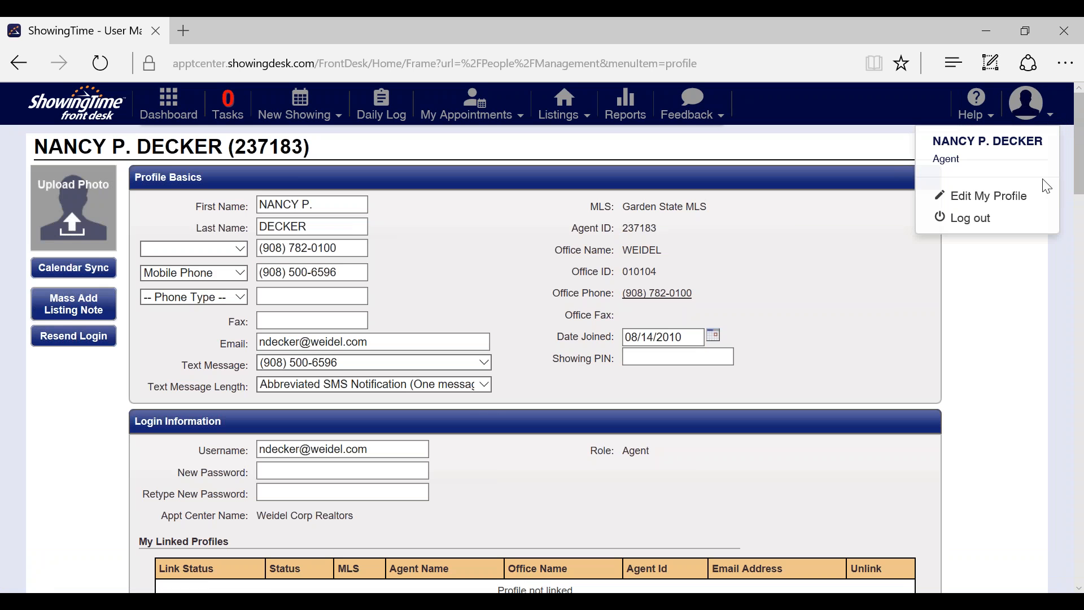
click(1042, 221)
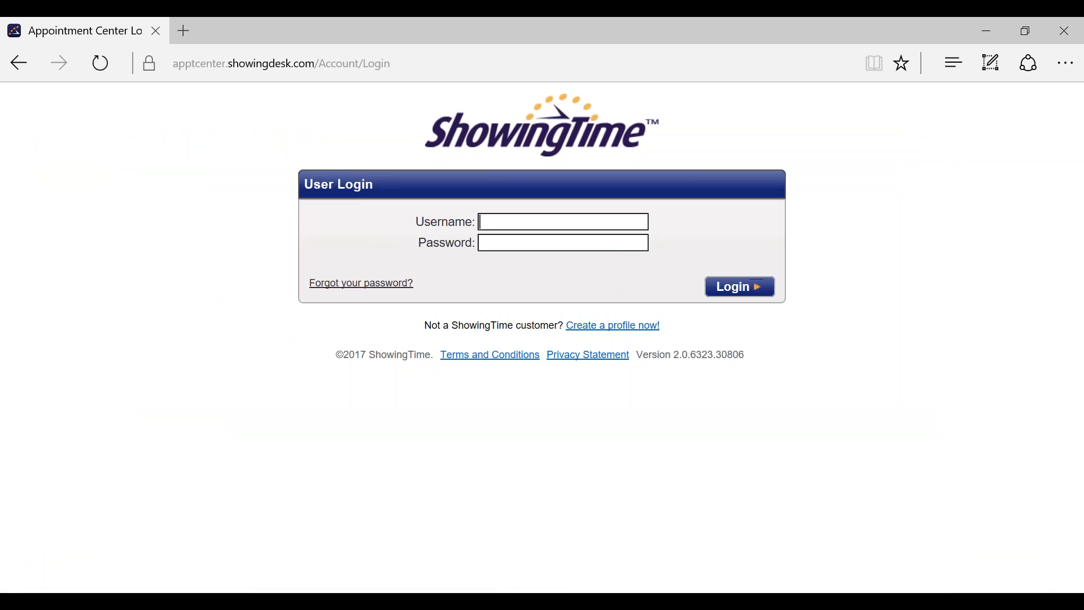
Step: Sign in as the other user, dismiss the save-password prompt, and open the Dashboard
click(706, 282)
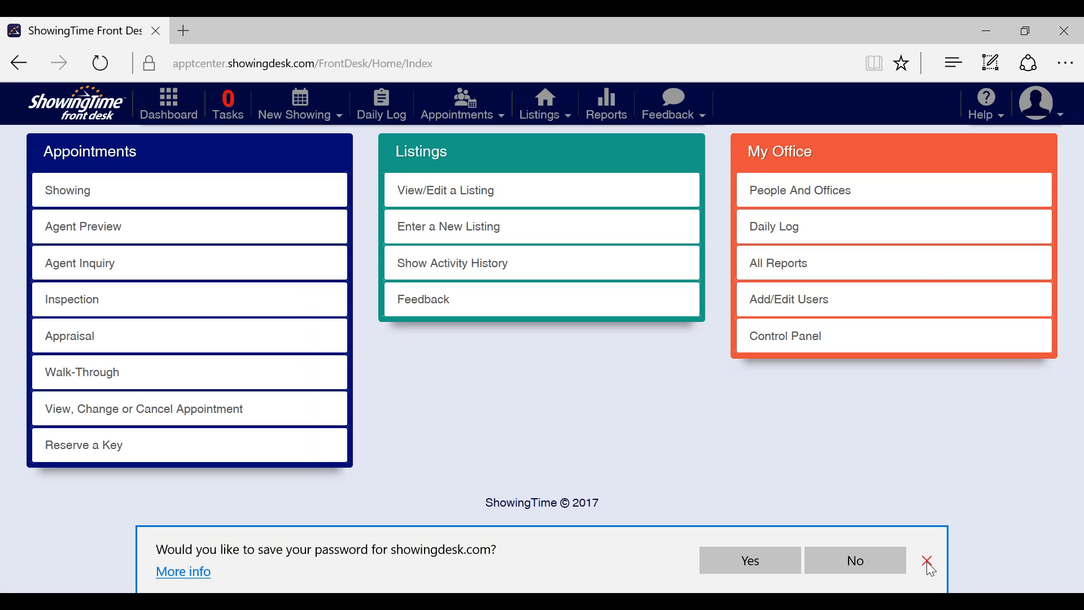
click(926, 562)
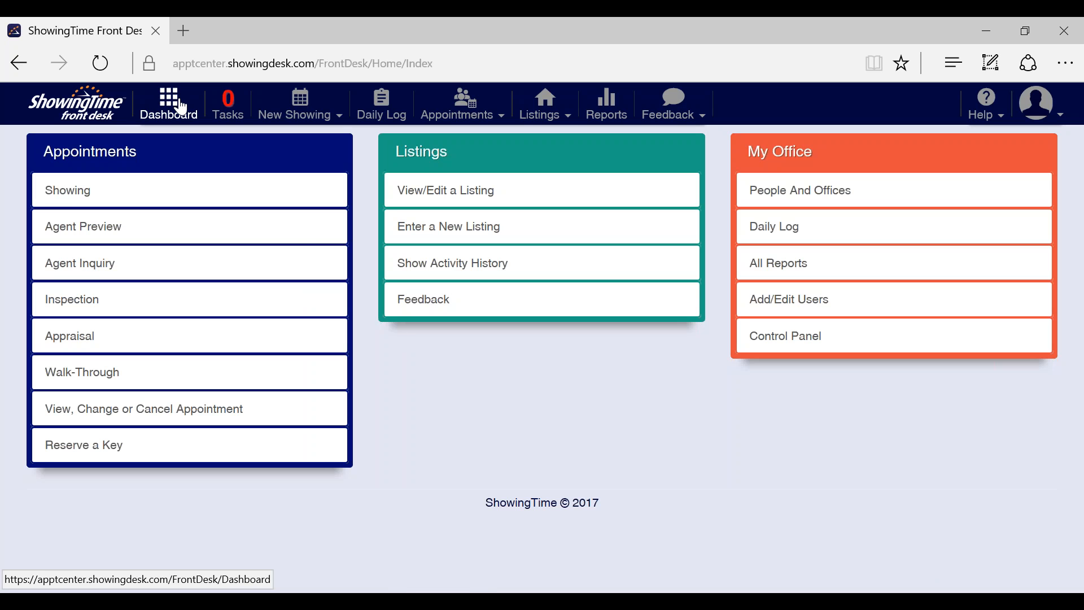
click(180, 106)
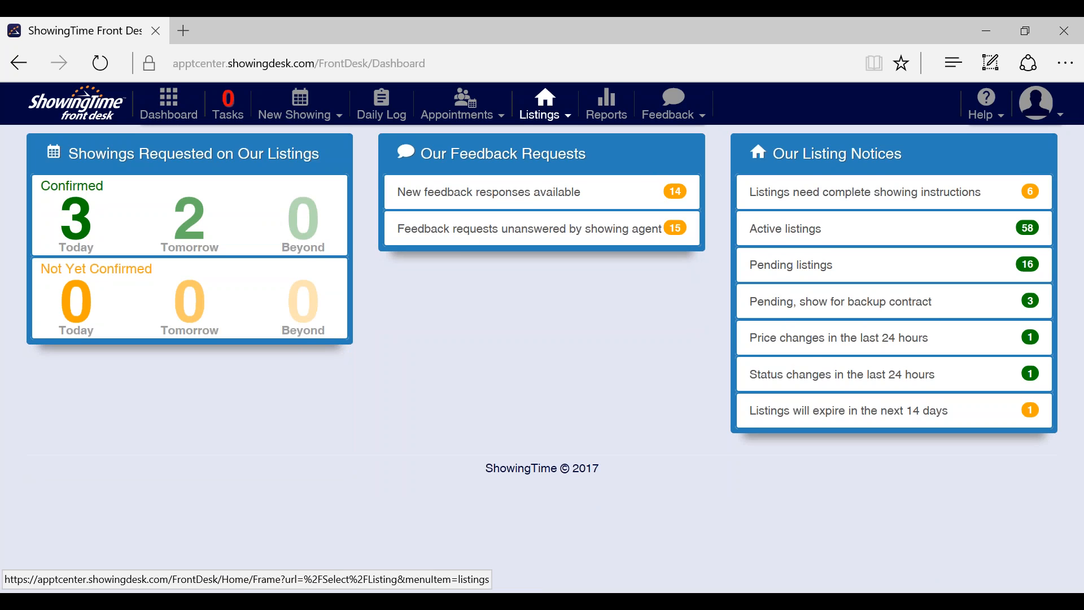
click(282, 106)
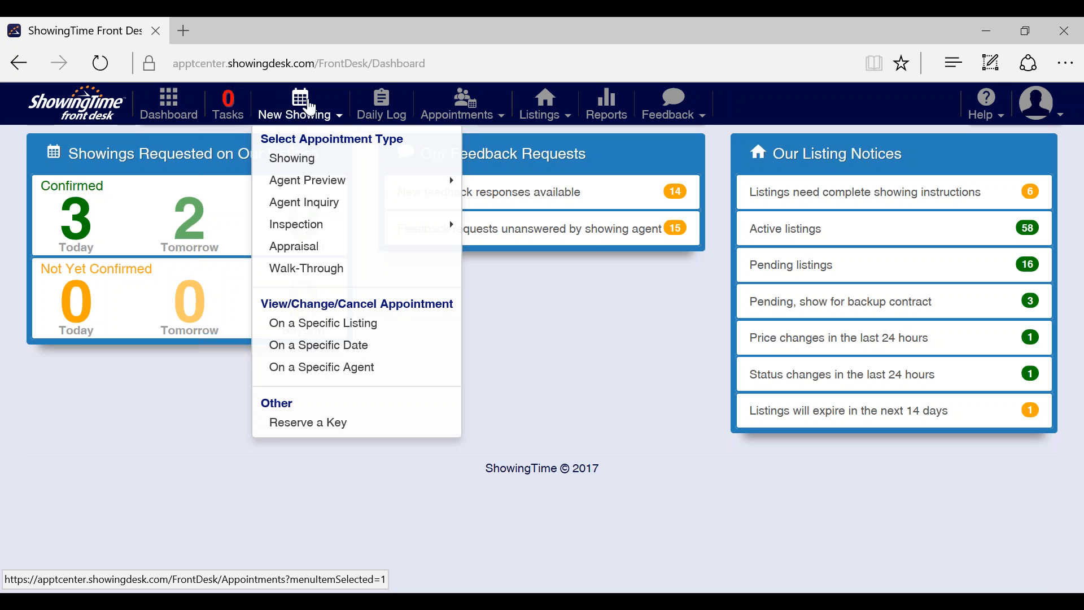
mouse_move(461, 107)
click(483, 148)
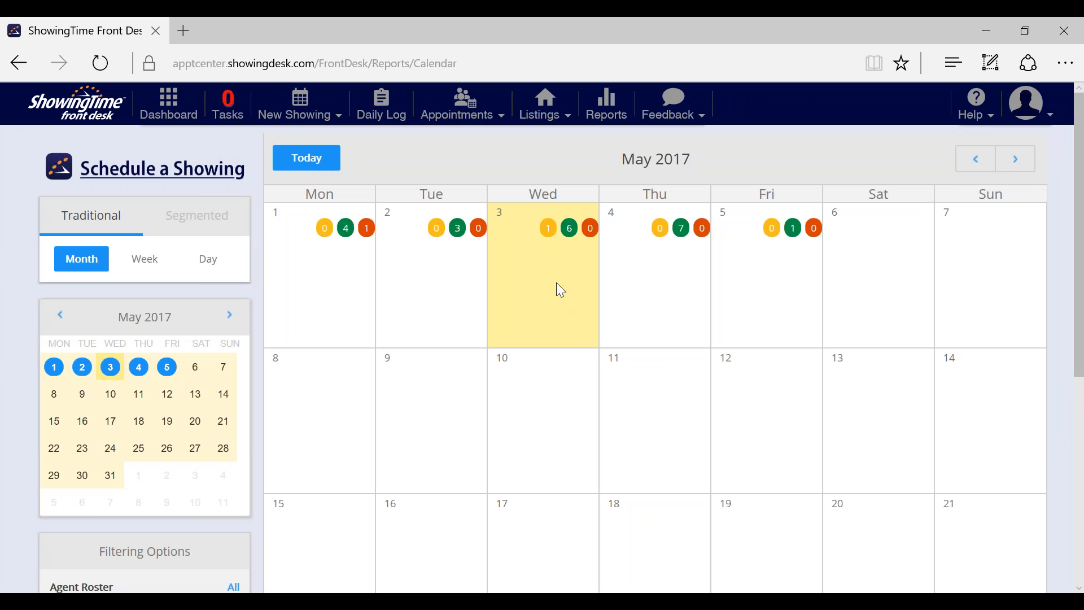
click(569, 229)
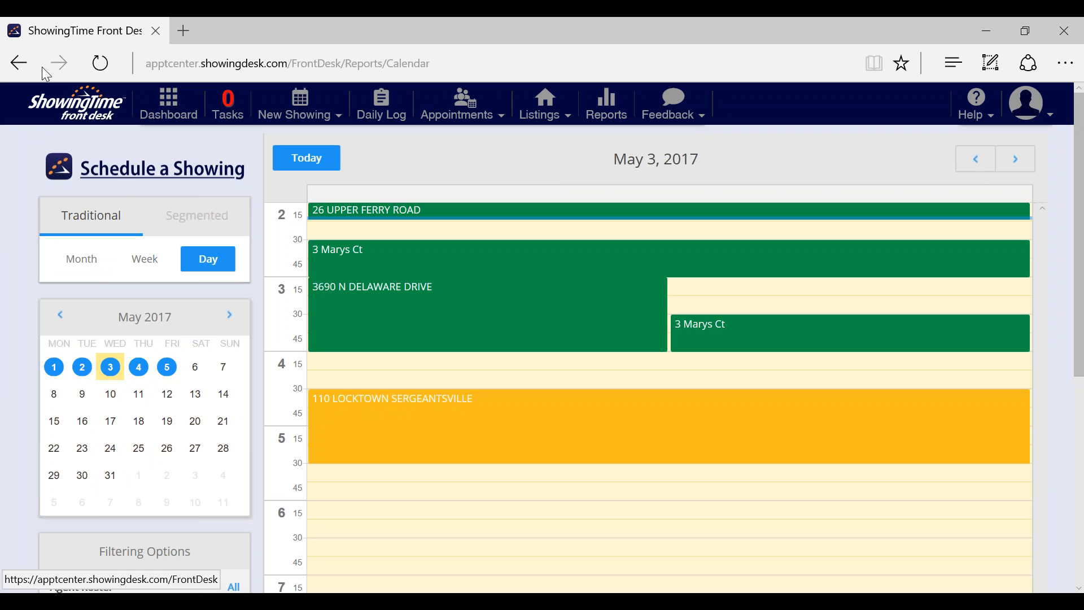
mouse_move(354, 300)
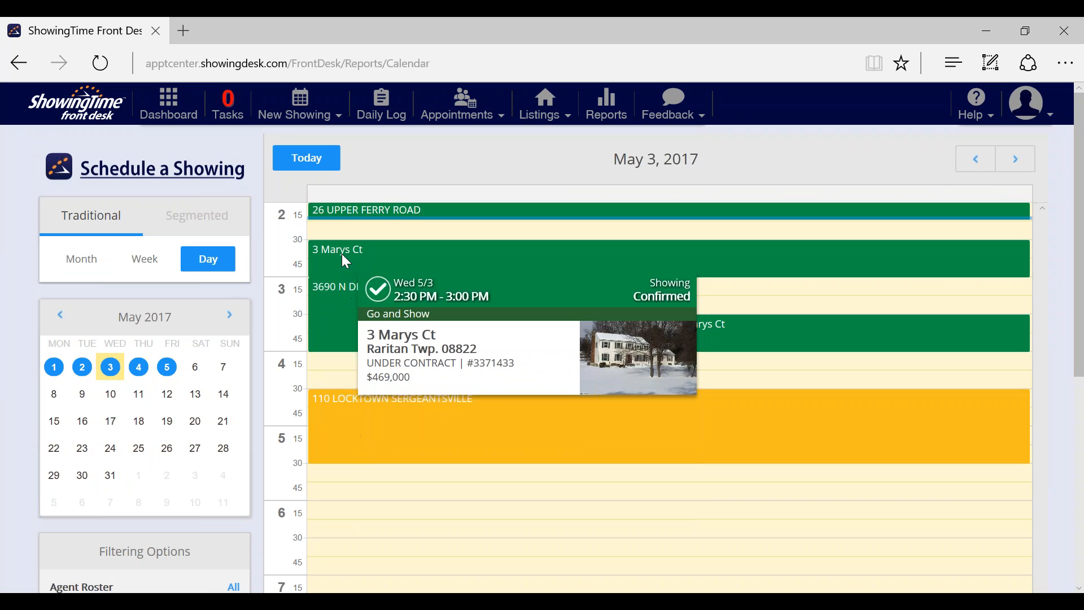
mouse_move(408, 395)
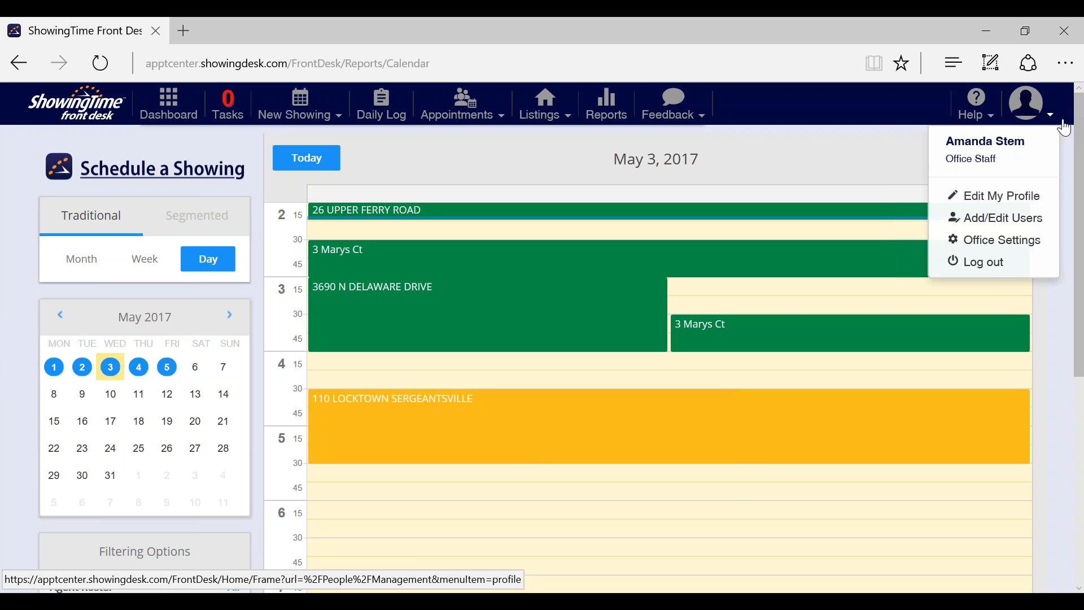
mouse_move(1059, 119)
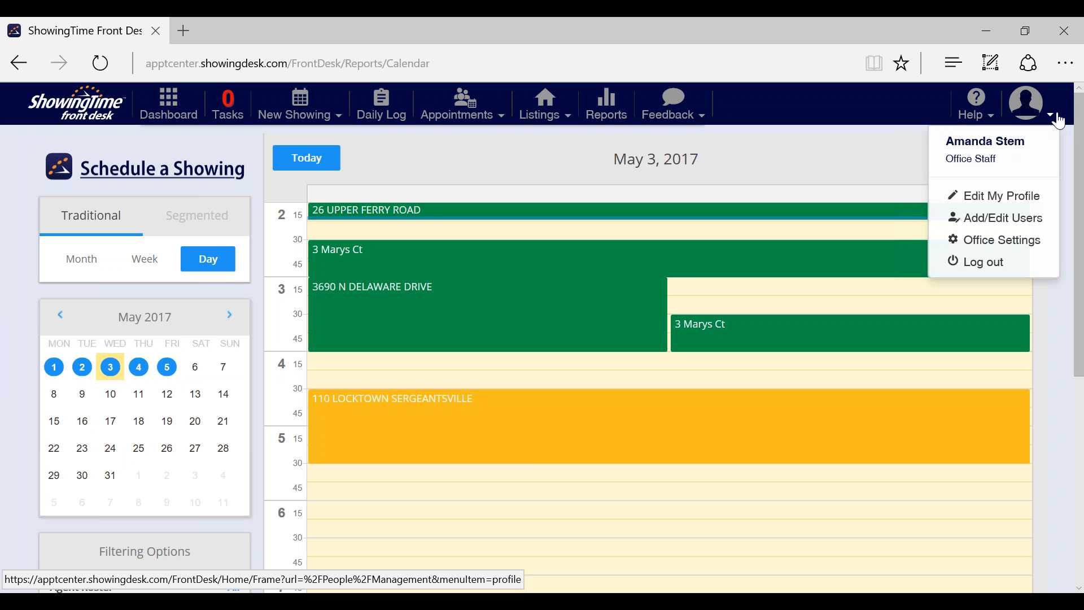